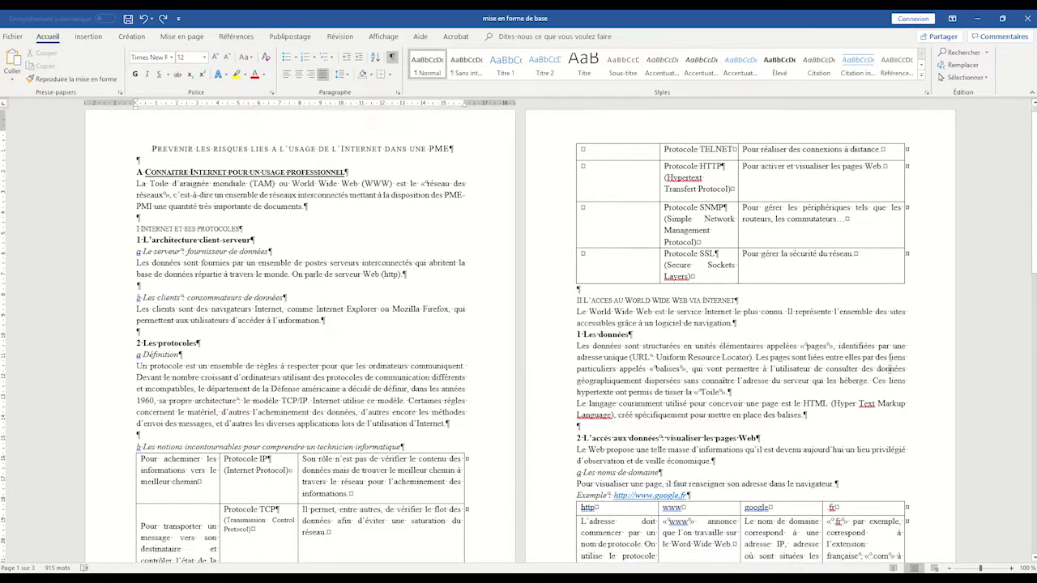
scroll(890, 370, down, 2)
scroll(888, 369, up, 2)
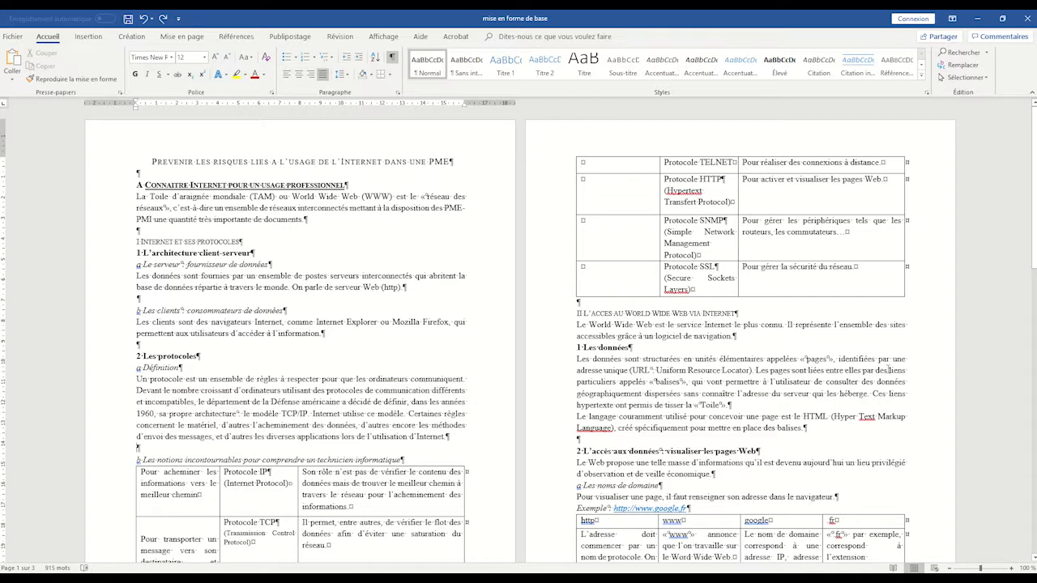
scroll(828, 333, down, 3)
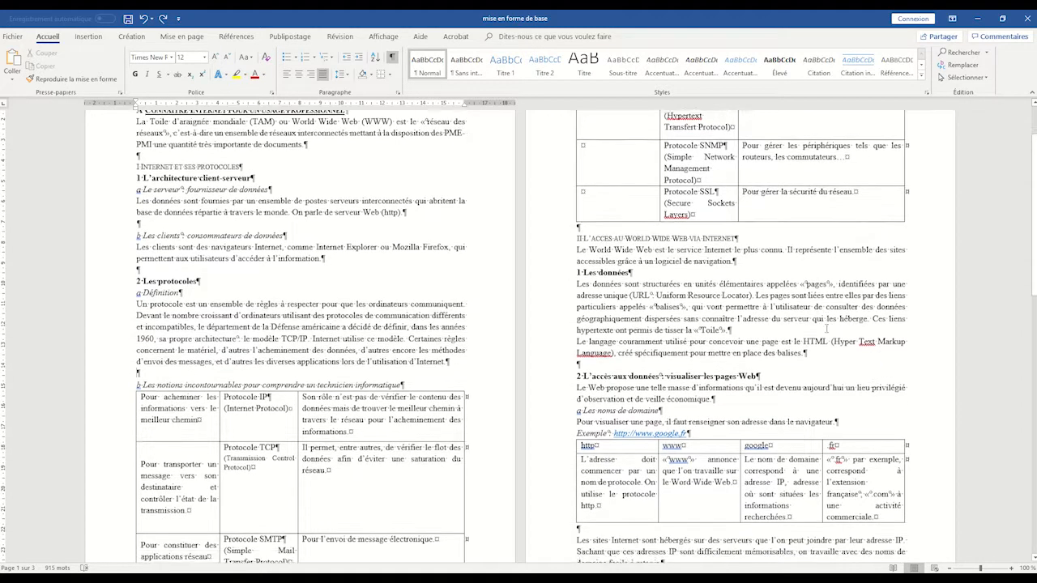
scroll(730, 246, up, 3)
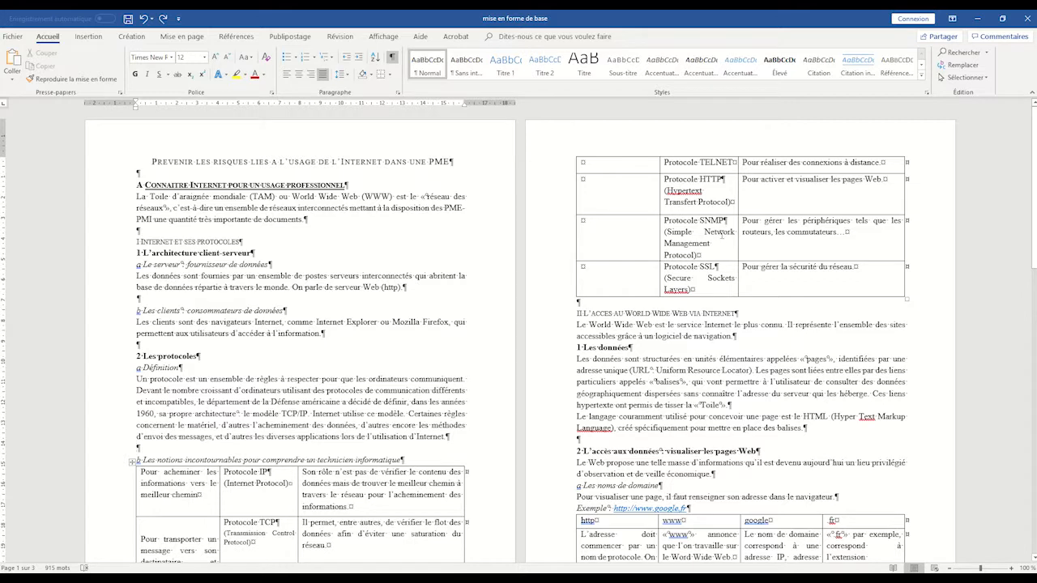
Insert a three-column, three-row table on a new line below the heading "b Les notions incontournables pour comprendre un technicien informatique".
scroll(722, 235, down, 3)
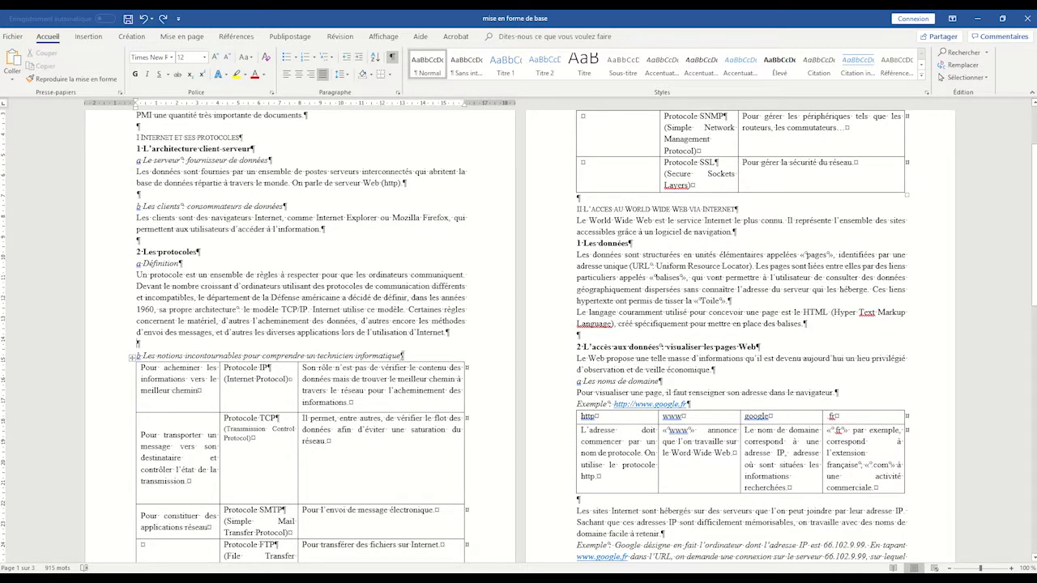
click(403, 355)
key(Return)
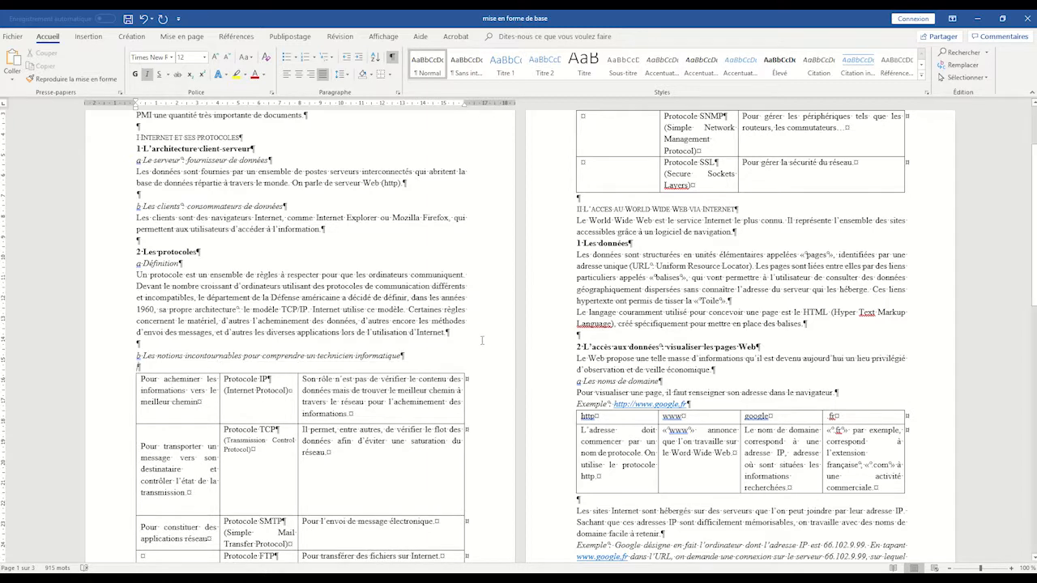
click(89, 36)
click(95, 64)
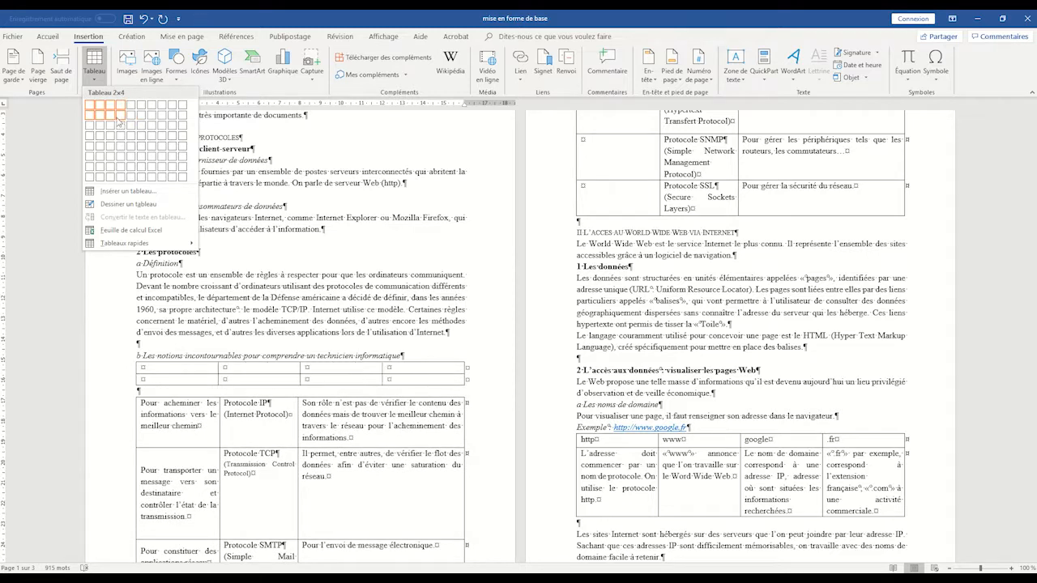
click(128, 192)
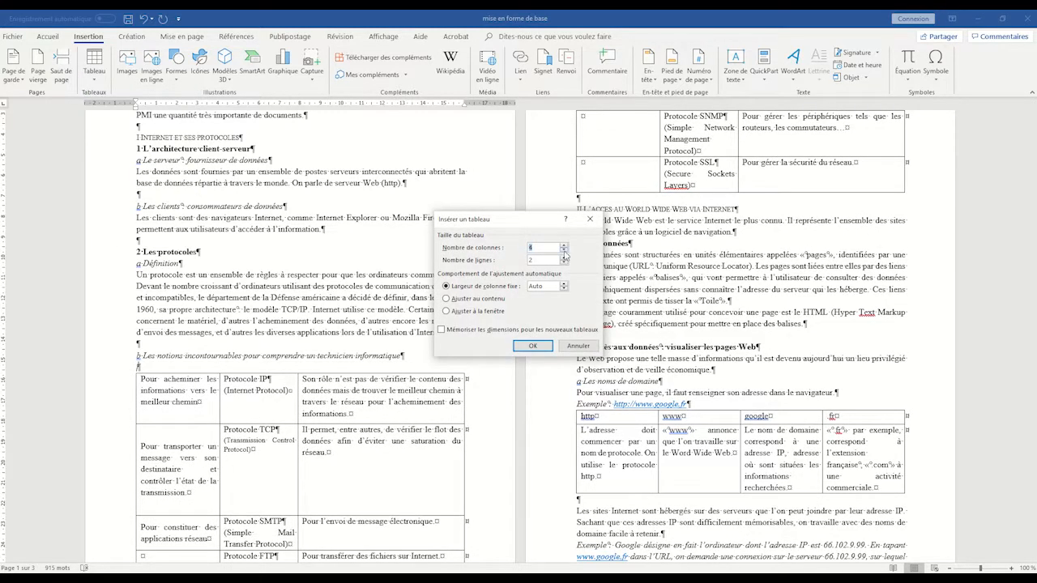
click(564, 258)
click(526, 347)
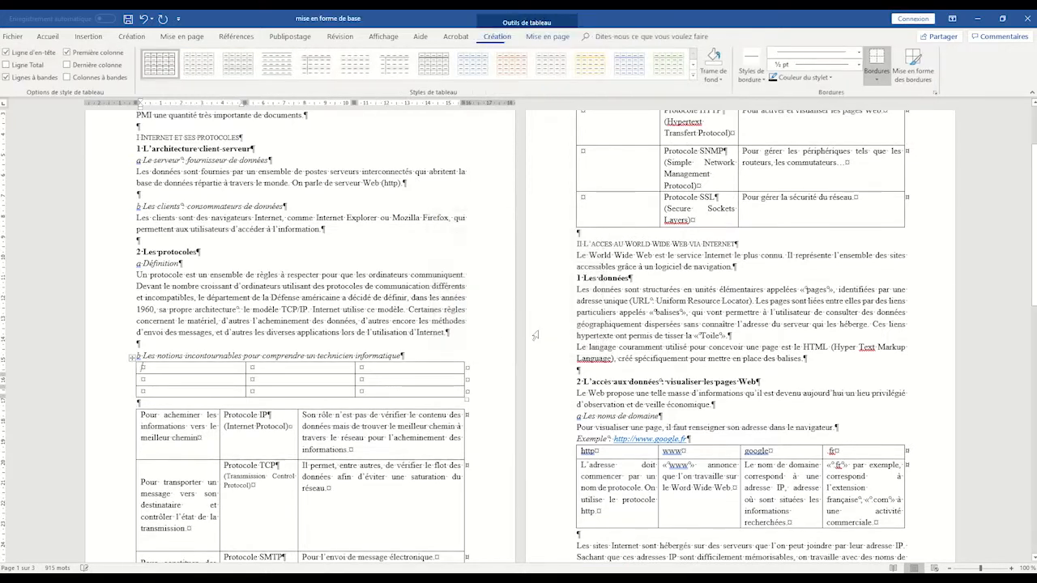
Review the row and column insertion choices and the cell deletion options for the first cell in the new table's second row.
right_click(164, 381)
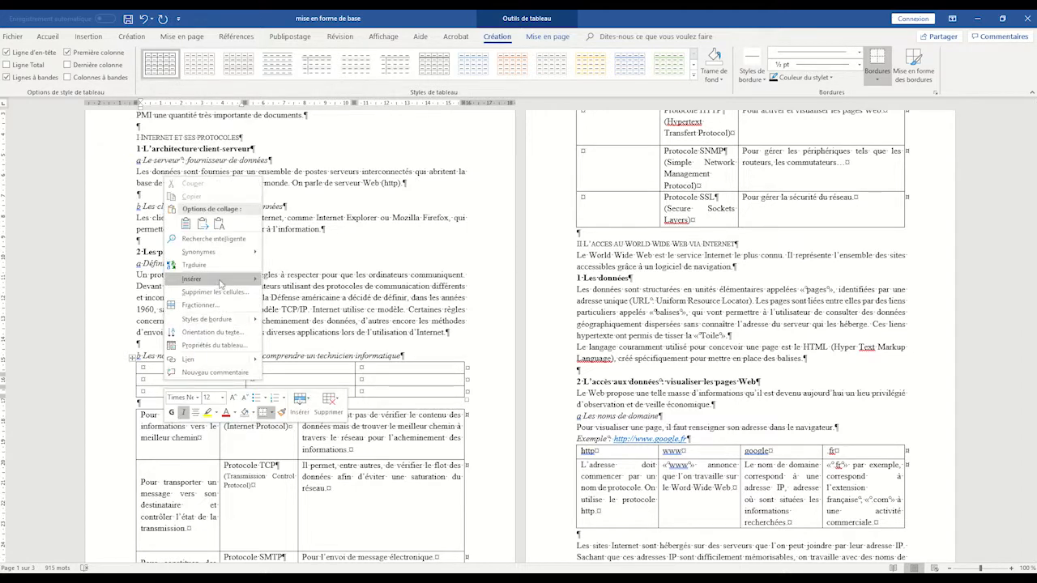
mouse_move(220, 280)
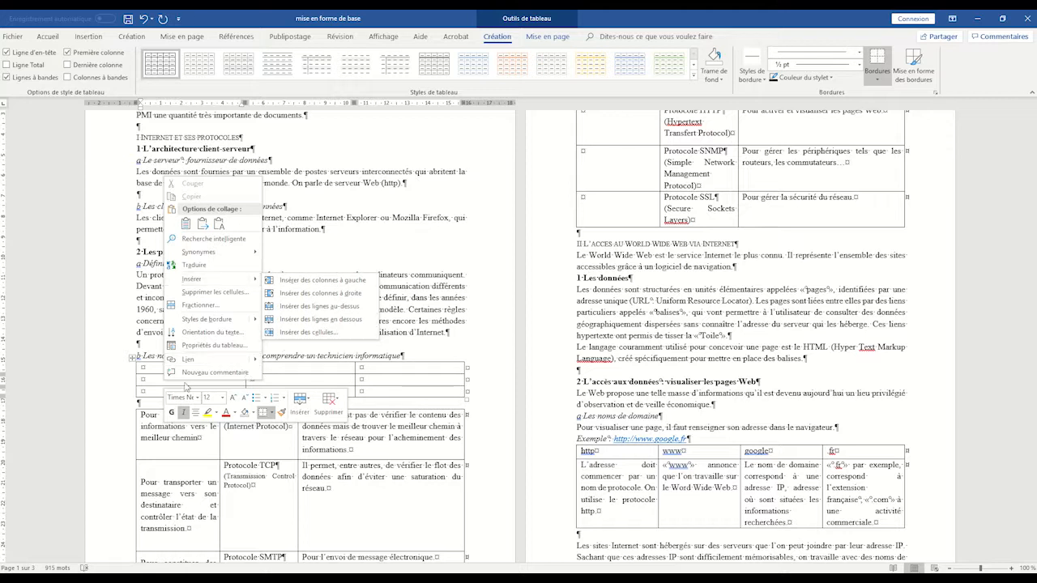
click(143, 379)
right_click(143, 379)
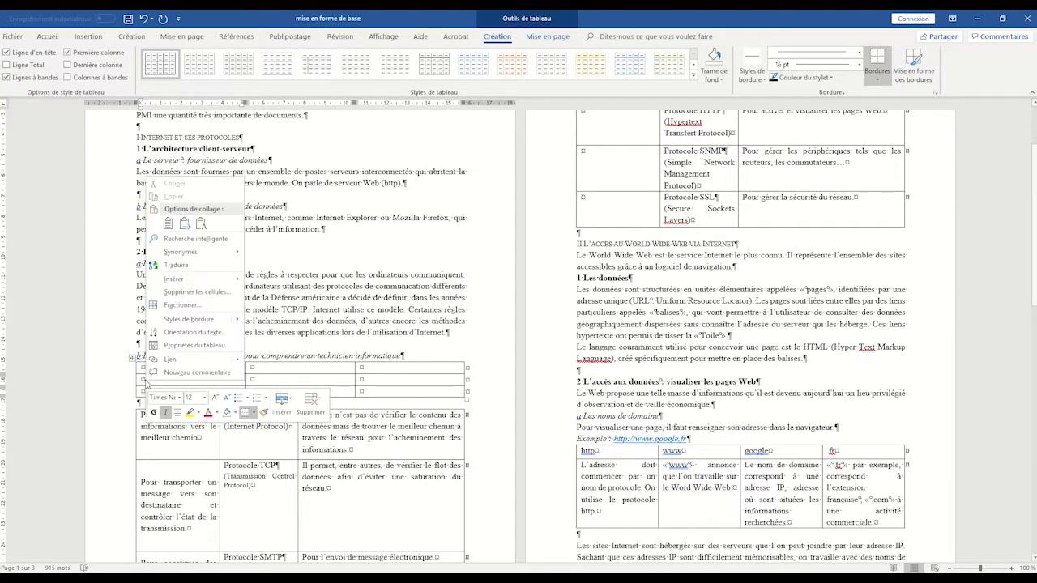
click(214, 294)
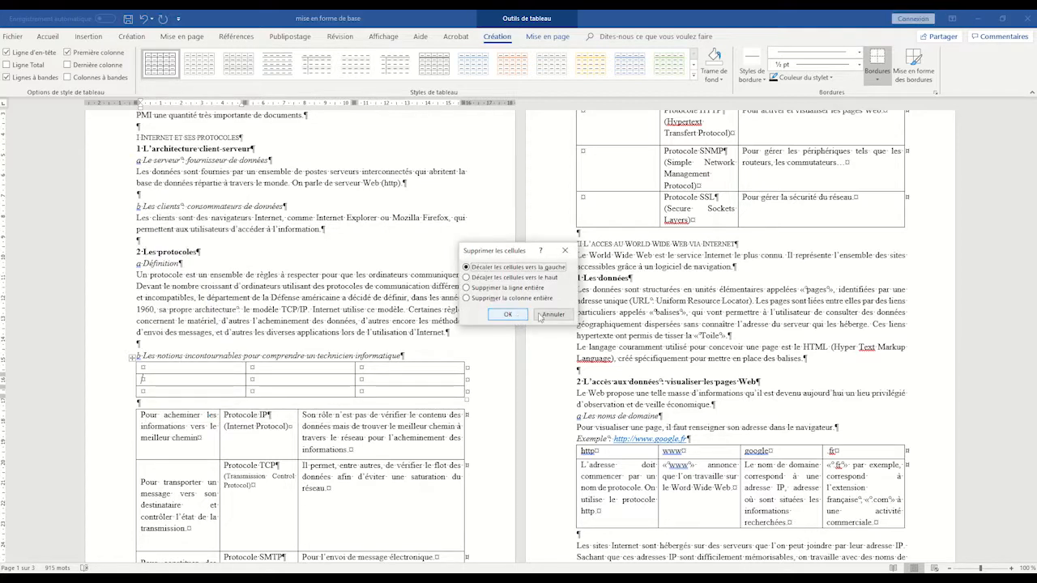
click(508, 315)
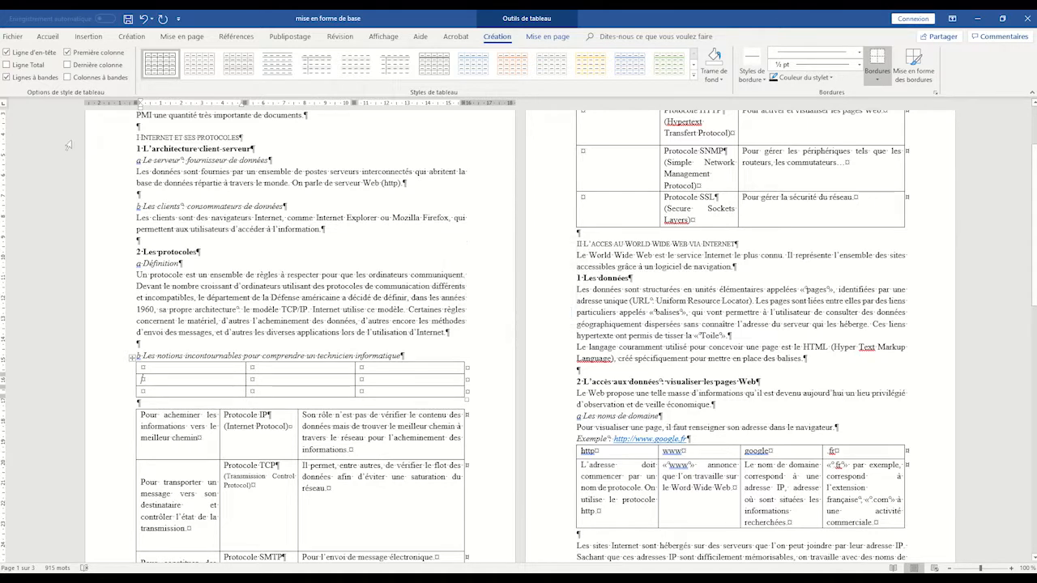
Undo the table insertion and delete the blank line below the heading "b Les notions incontournables".
click(145, 19)
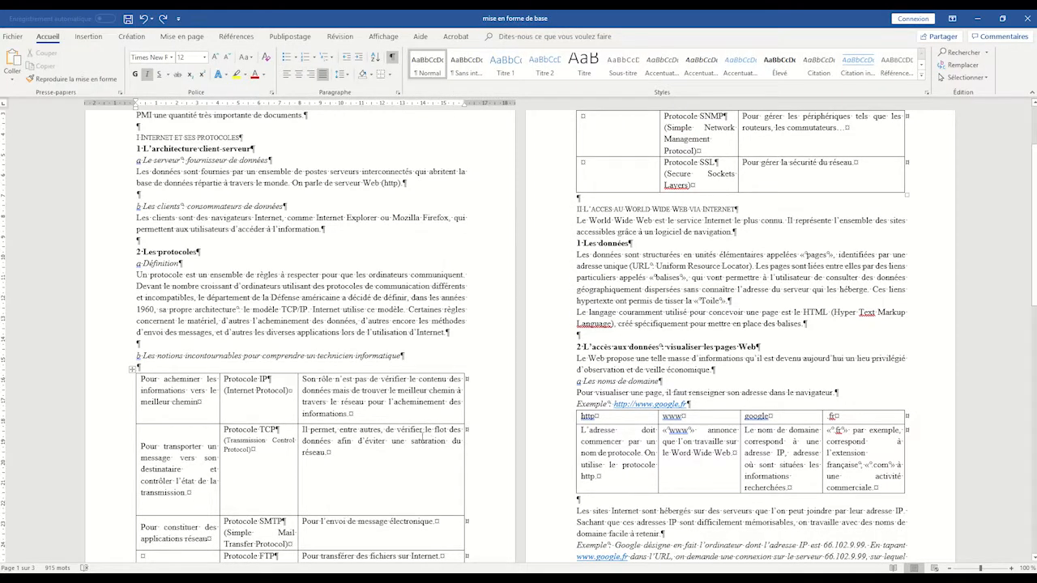
drag(139, 368, 146, 364)
key(Delete)
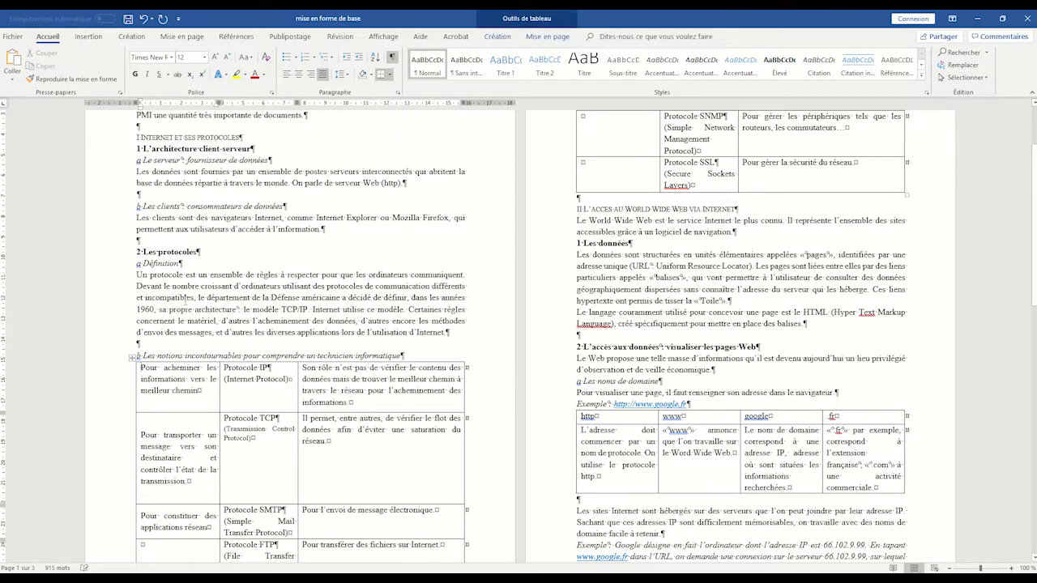
Insert a page break on the blank line before "b Les notions incontournables" and delete the empty paragraph above that heading on page 2.
scroll(383, 447, down, 2)
scroll(383, 447, up, 5)
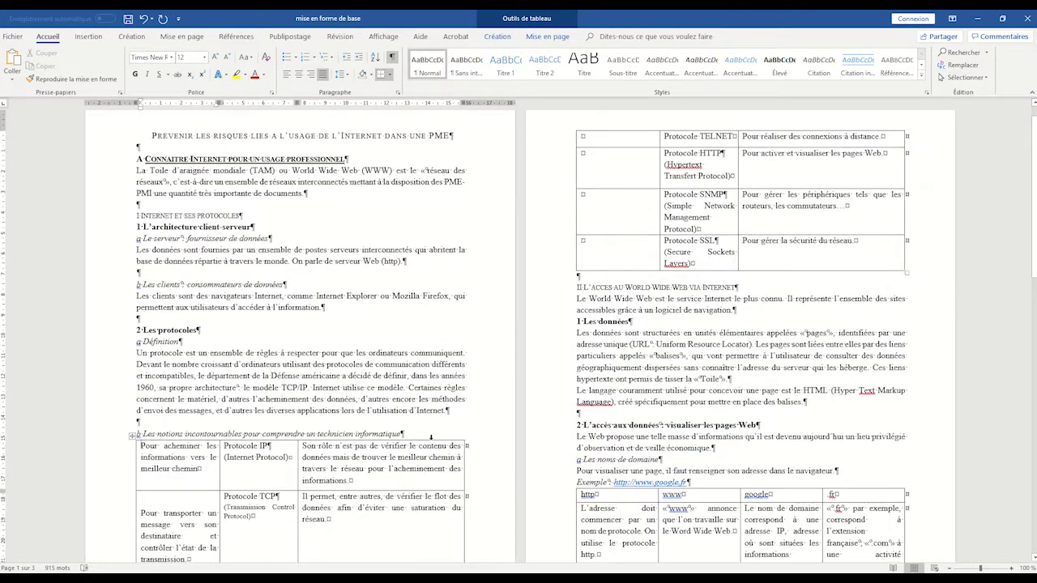
scroll(459, 438, down, 3)
scroll(453, 442, up, 3)
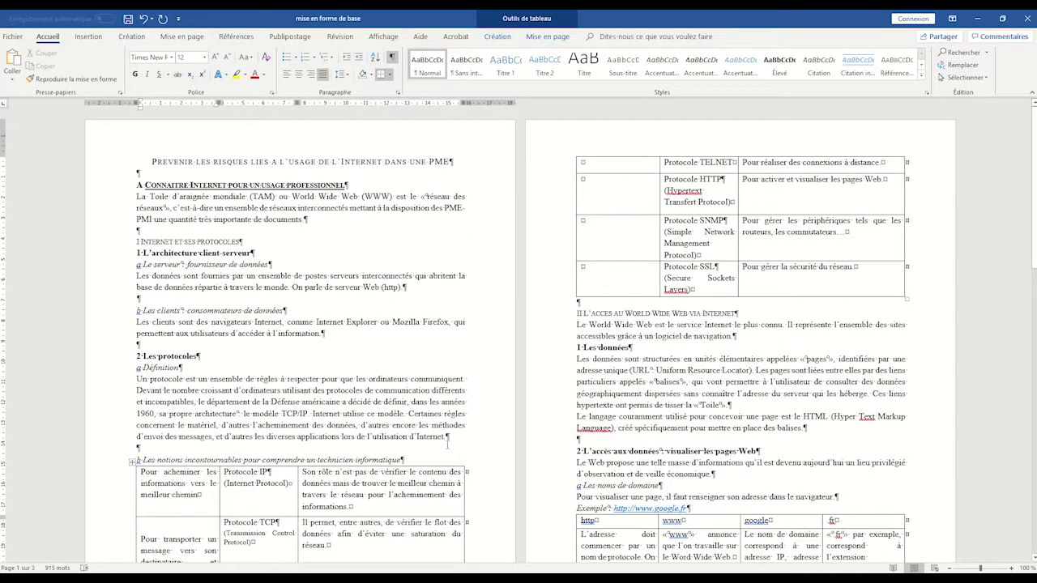
click(138, 448)
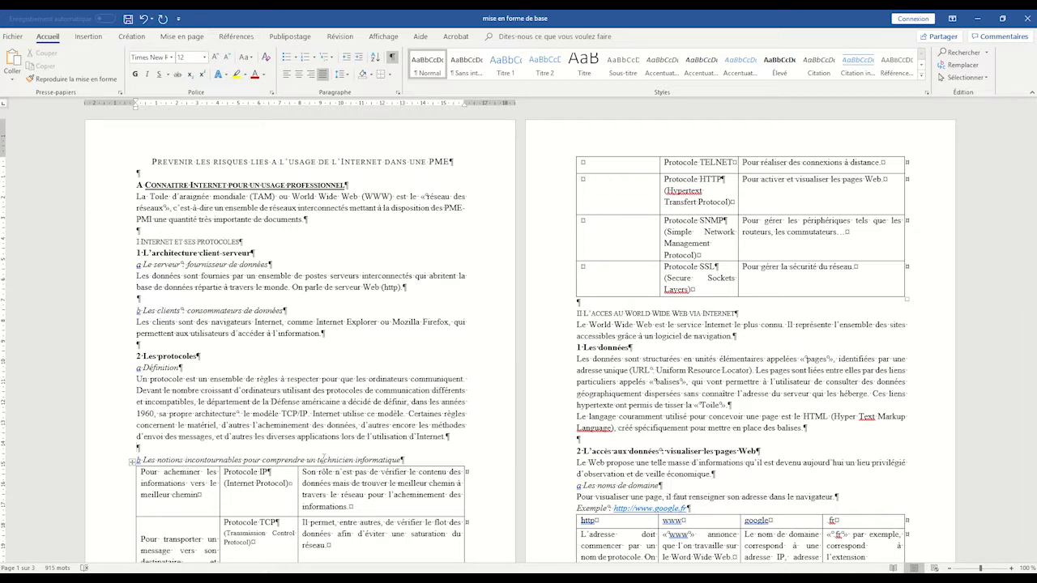
click(71, 78)
click(87, 36)
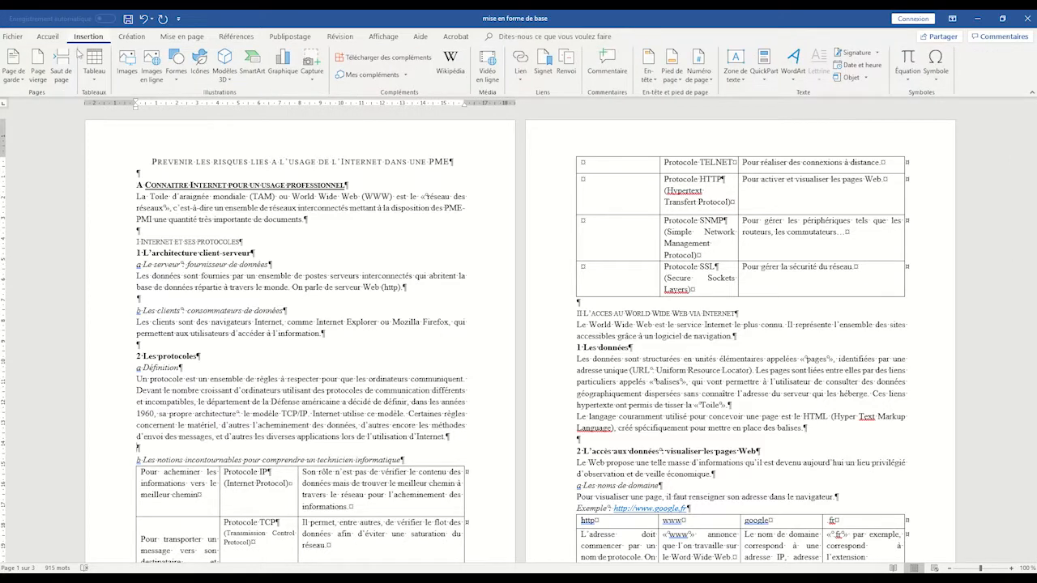
click(63, 72)
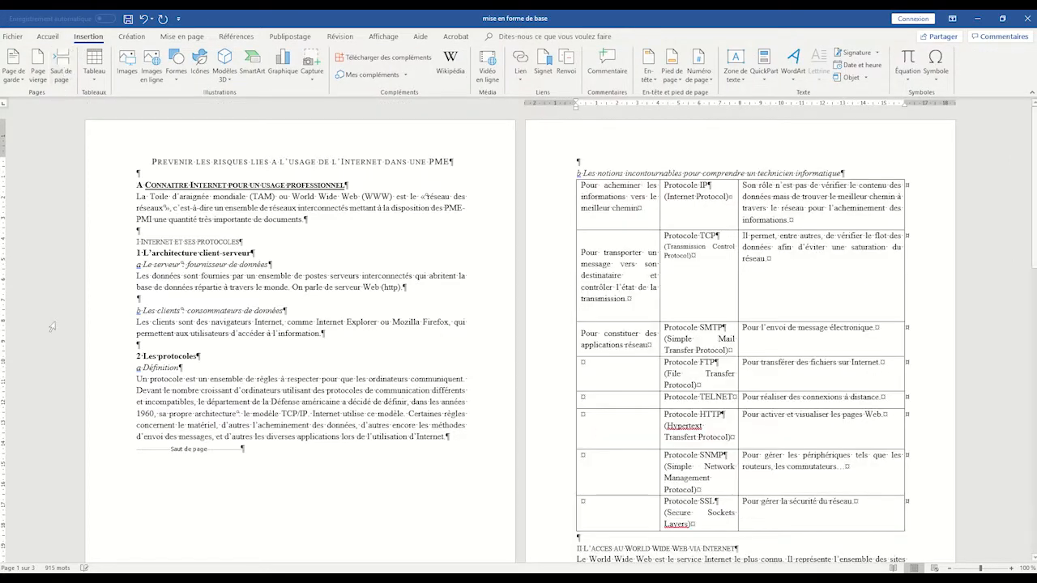
drag(577, 161, 588, 162)
key(Delete)
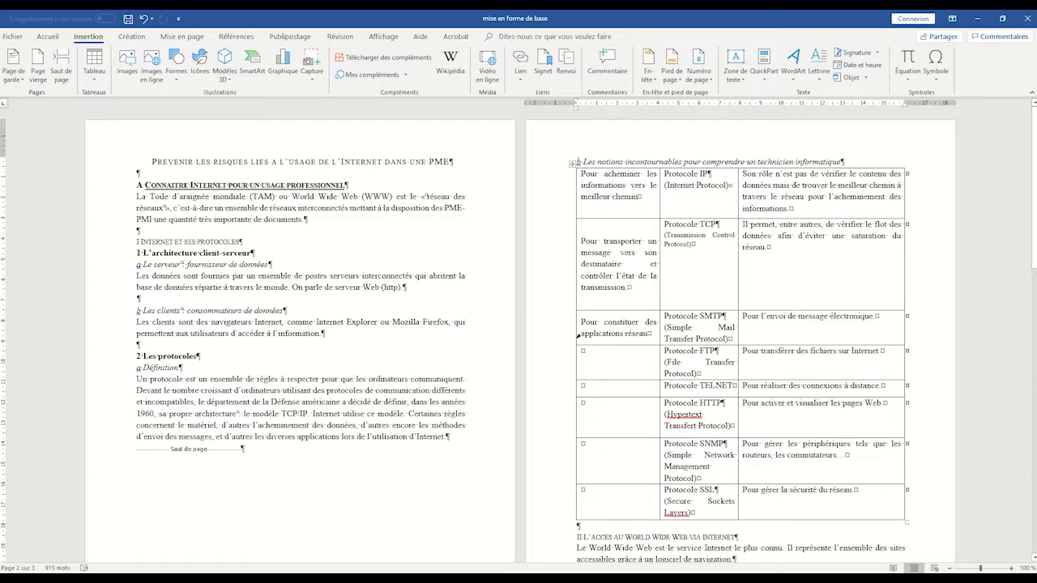
Merge the "Pour constituer des applications réseau" cell with the five empty cells below it in the protocol table.
drag(582, 321, 624, 509)
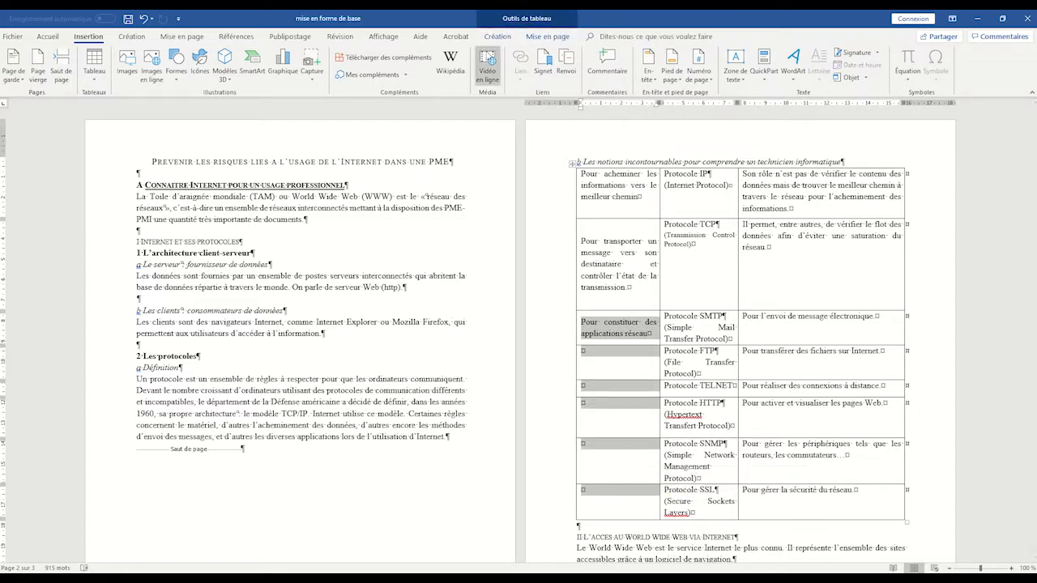
click(535, 38)
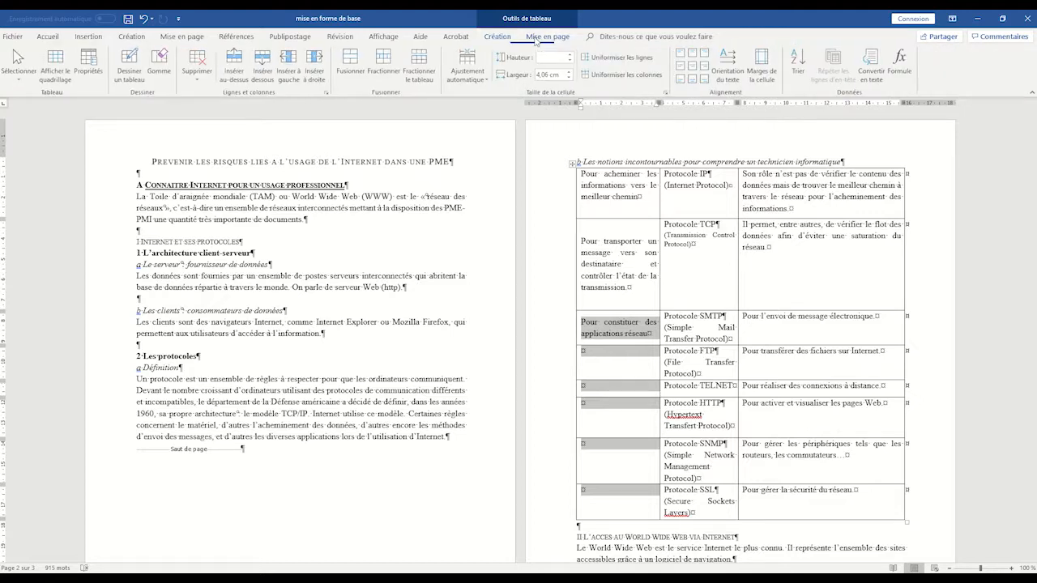
click(354, 63)
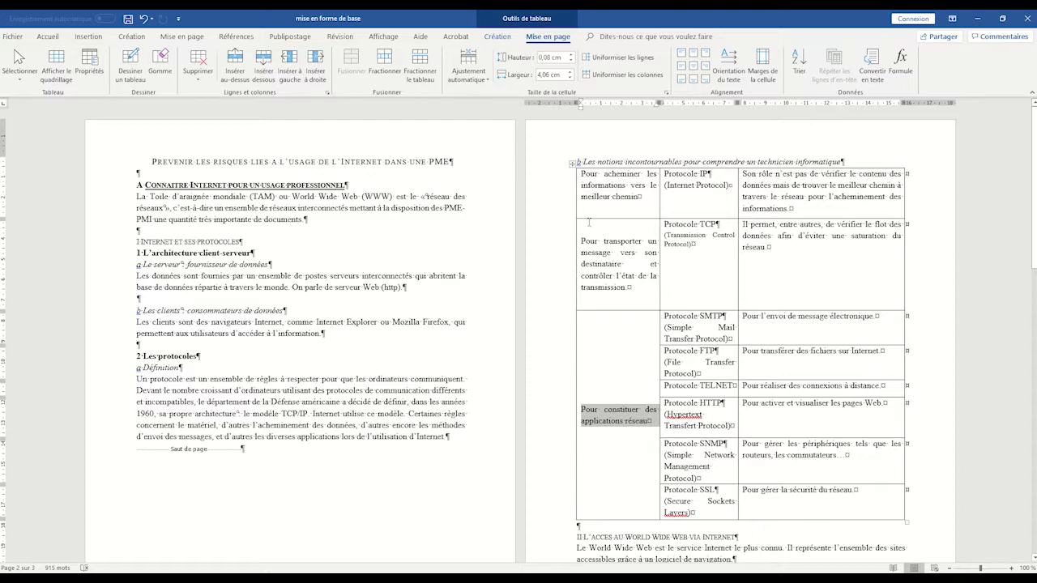
Centre the text of all cells in the protocol table vertically and align it to the left.
click(572, 165)
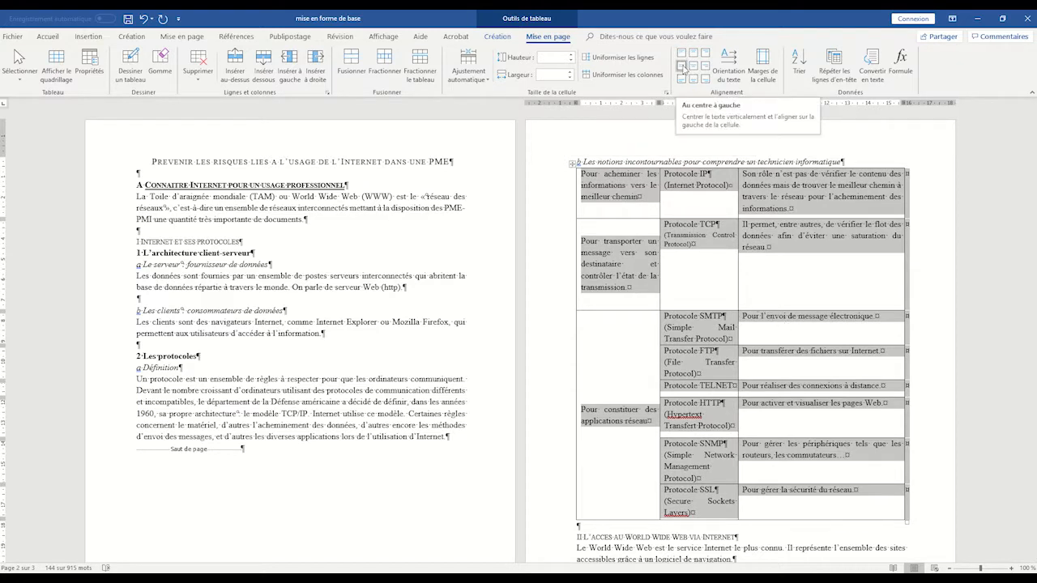
click(683, 69)
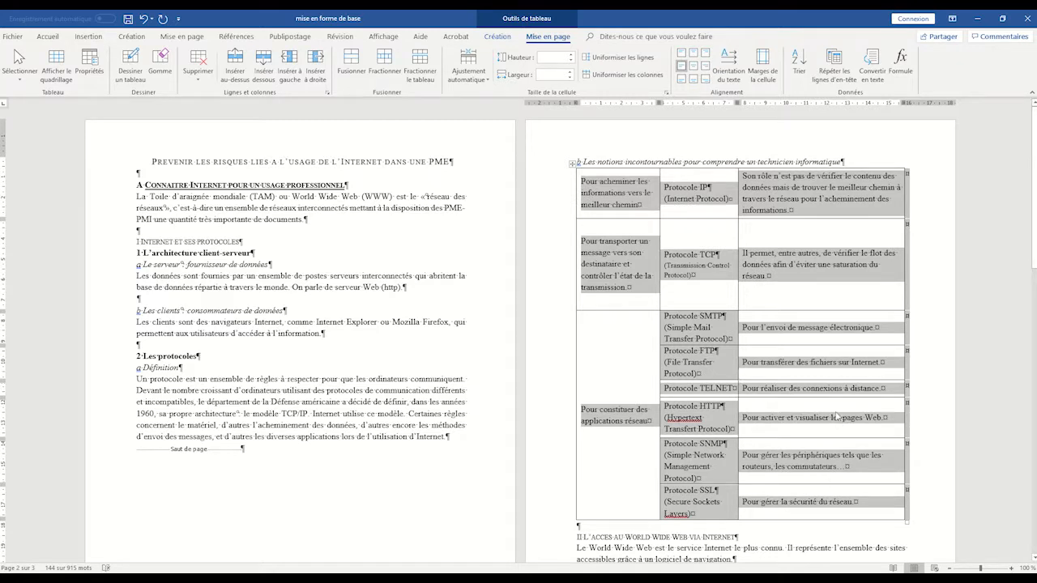
click(822, 292)
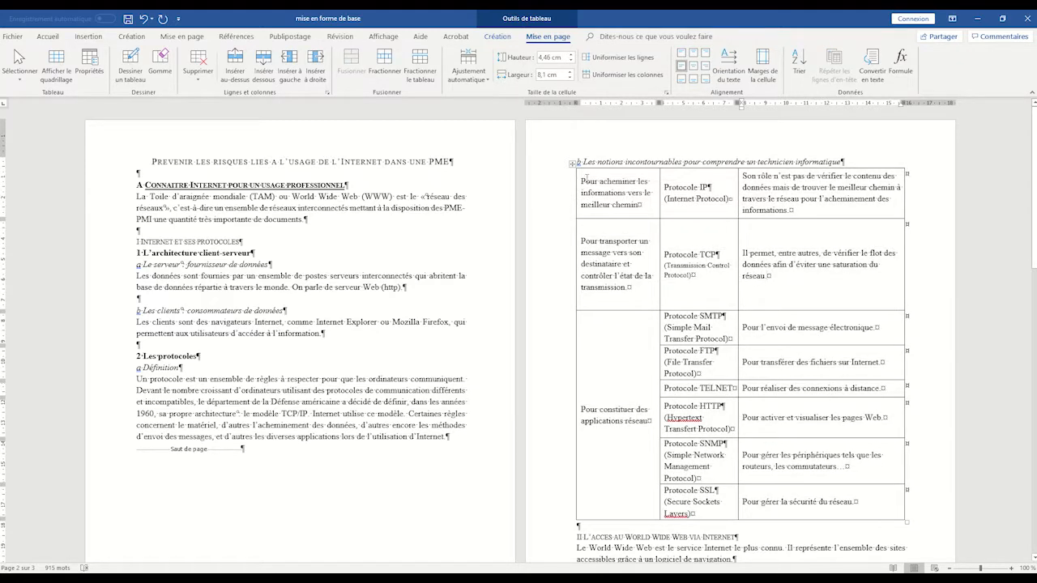
Give the protocol table's first two columns equal widths and set the whole table's alignment to centred (Centré).
drag(581, 180, 706, 502)
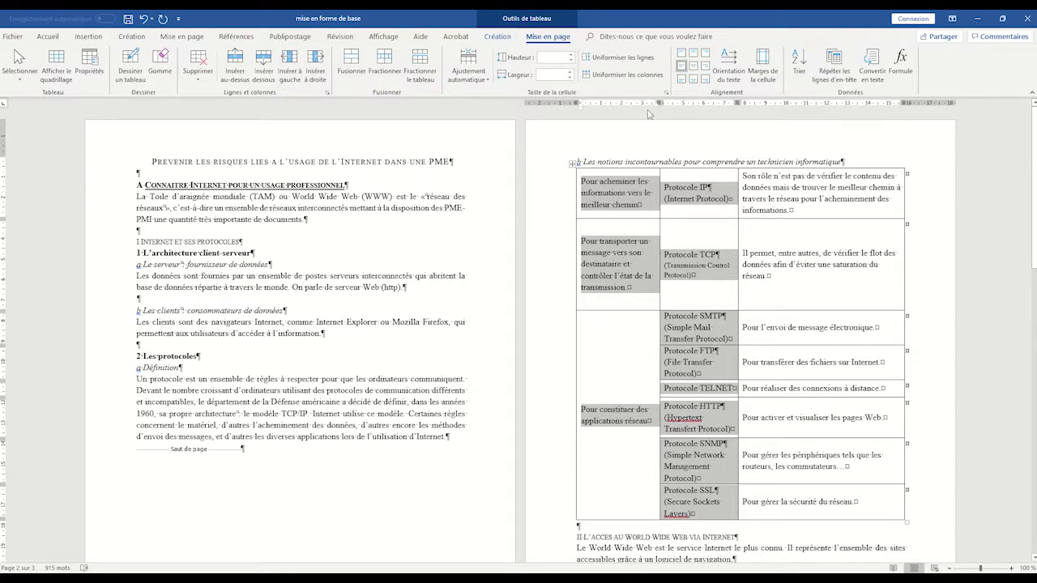
click(637, 76)
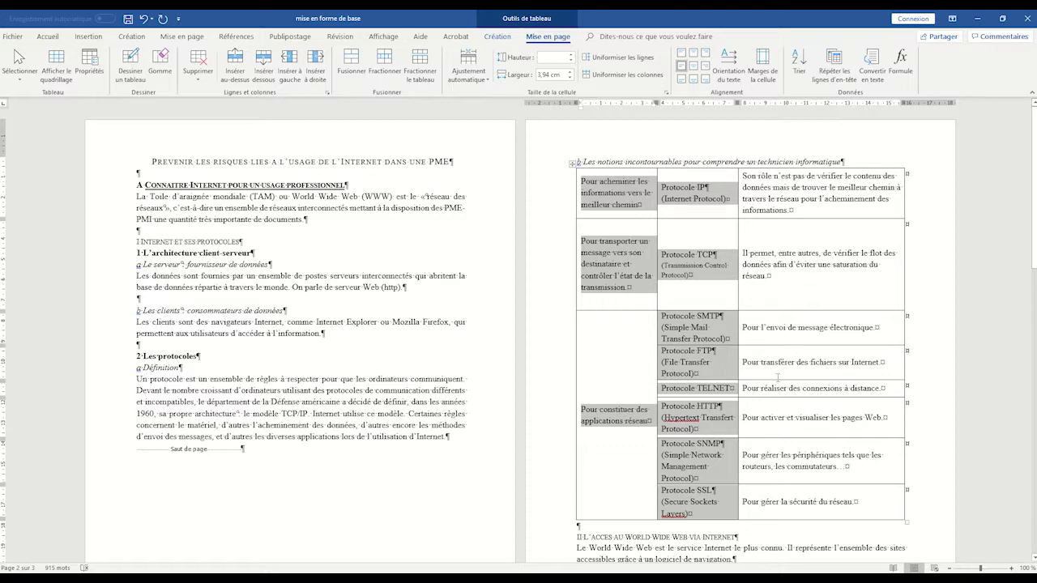
click(573, 162)
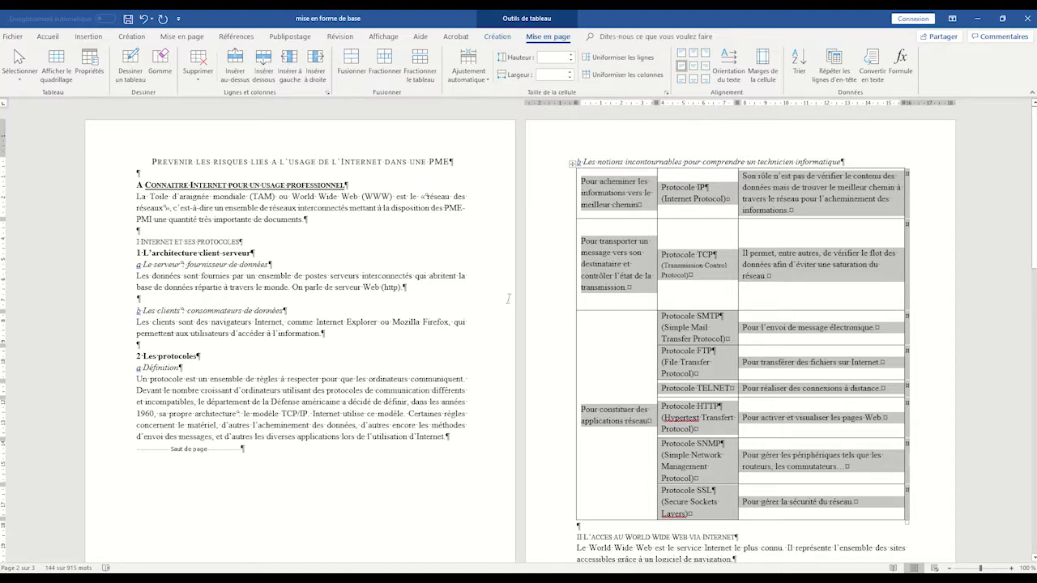
click(91, 68)
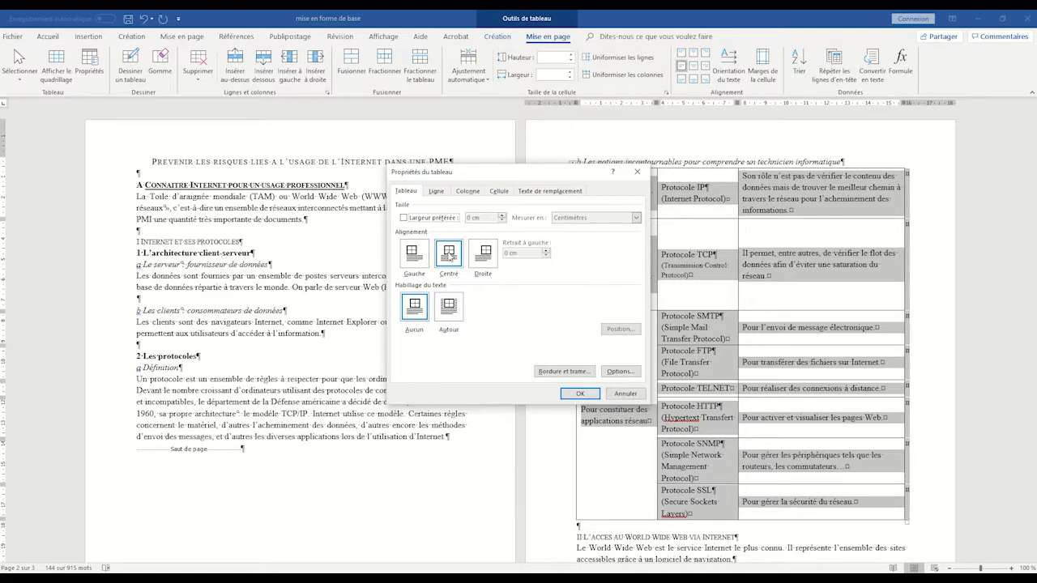
click(579, 394)
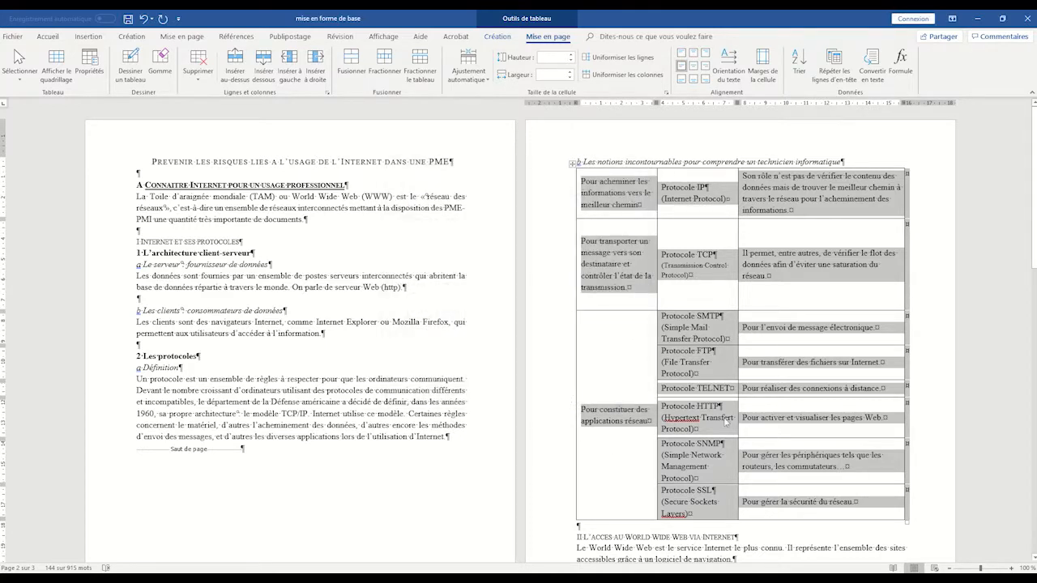
Add two more blank lines between the document title and the heading "A Connaitre Internet pour un usage professionnel".
scroll(786, 374, down, 5)
scroll(784, 375, up, 5)
click(235, 197)
key(Return)
key(Return)
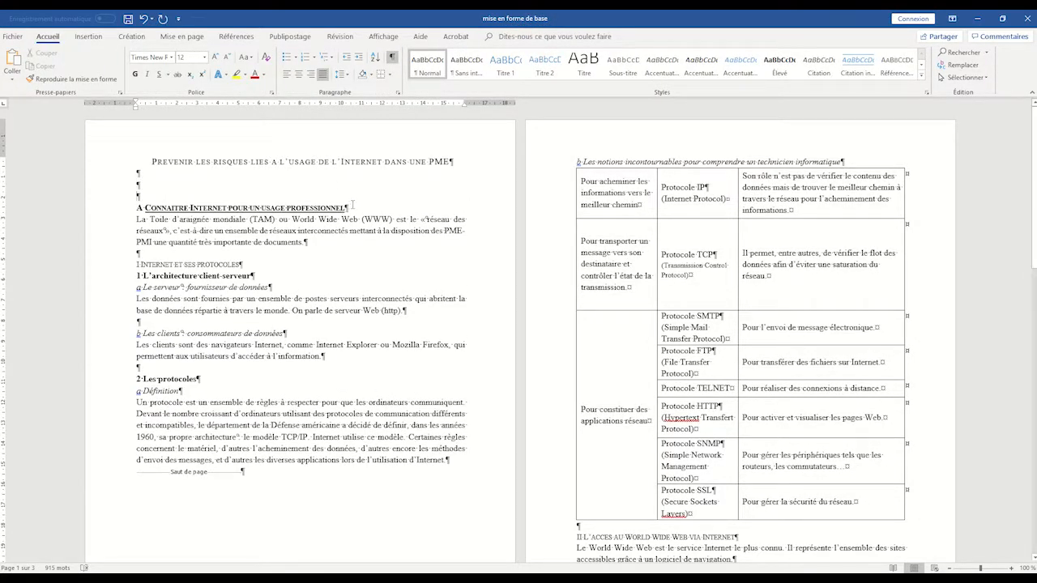
Add two blank lines after the heading "A Connaitre Internet pour un usage professionnel".
click(364, 205)
key(Return)
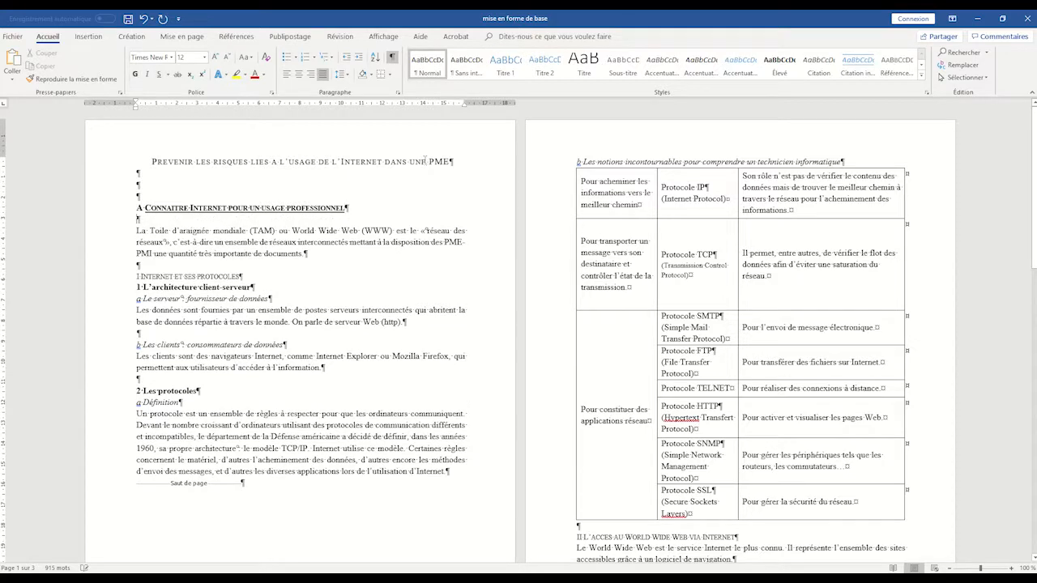
key(Return)
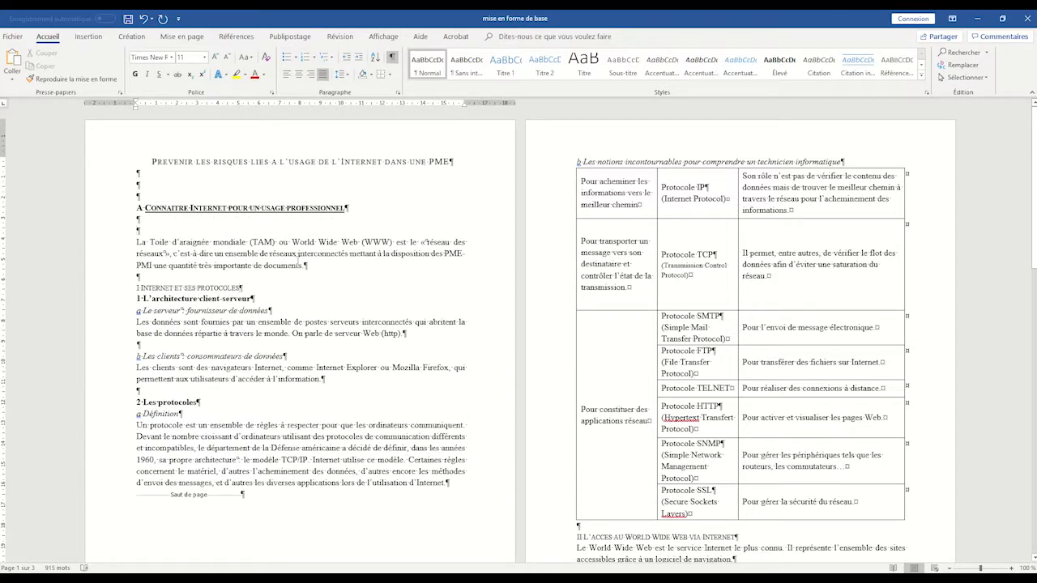
Insert a blank line after each of the headings "I Internet et ses protocoles", "1 L'architecture client-serveur" and "2 Les protocoles".
key(Return)
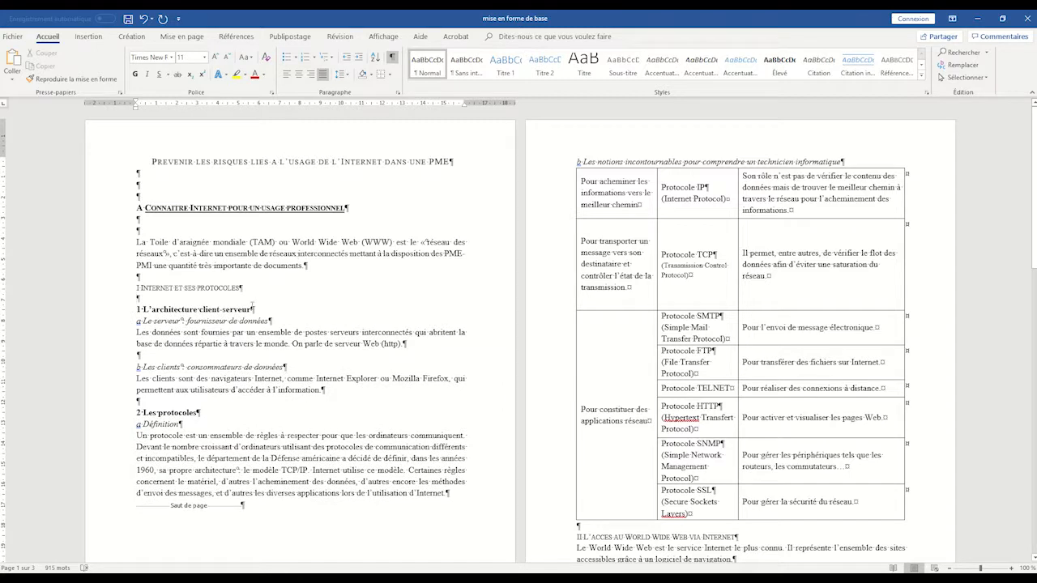
click(256, 307)
key(Return)
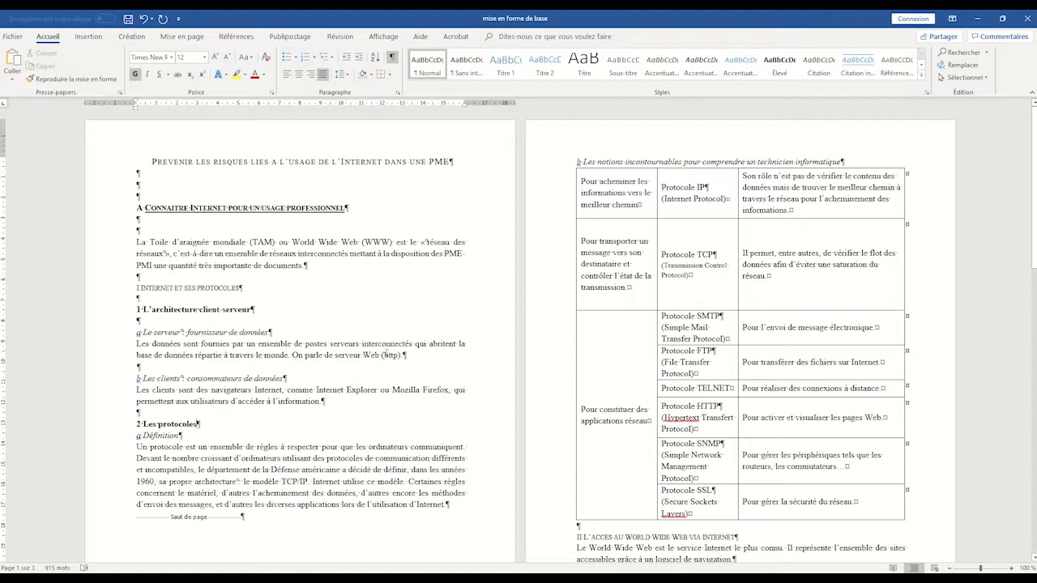
key(Return)
Insert a blank line after the heading "II L'accès au World Wide Web via Internet" and one before and after "1 Les données".
scroll(521, 337, down, 5)
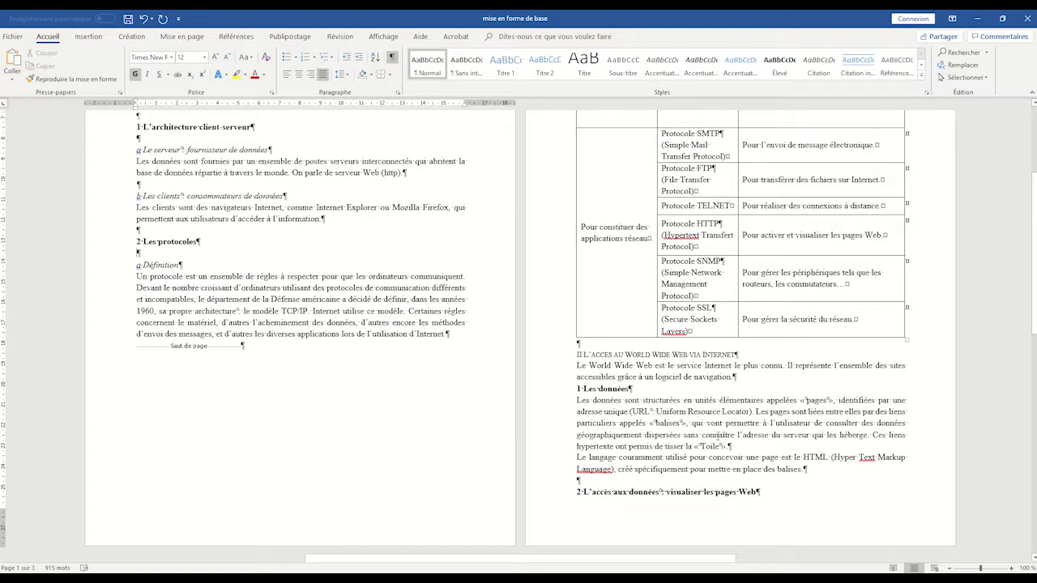
click(736, 354)
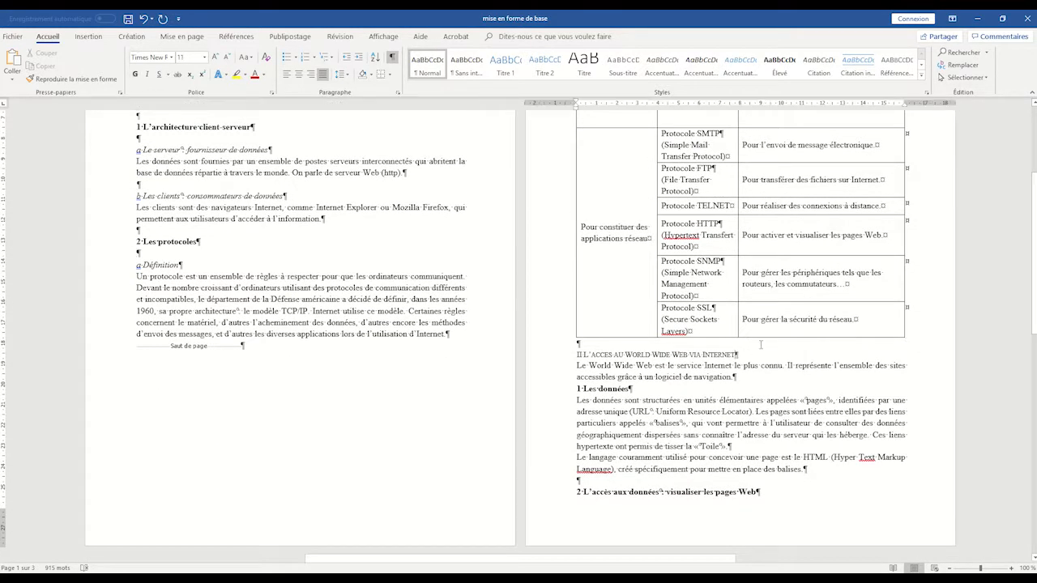
key(Return)
click(756, 383)
key(Return)
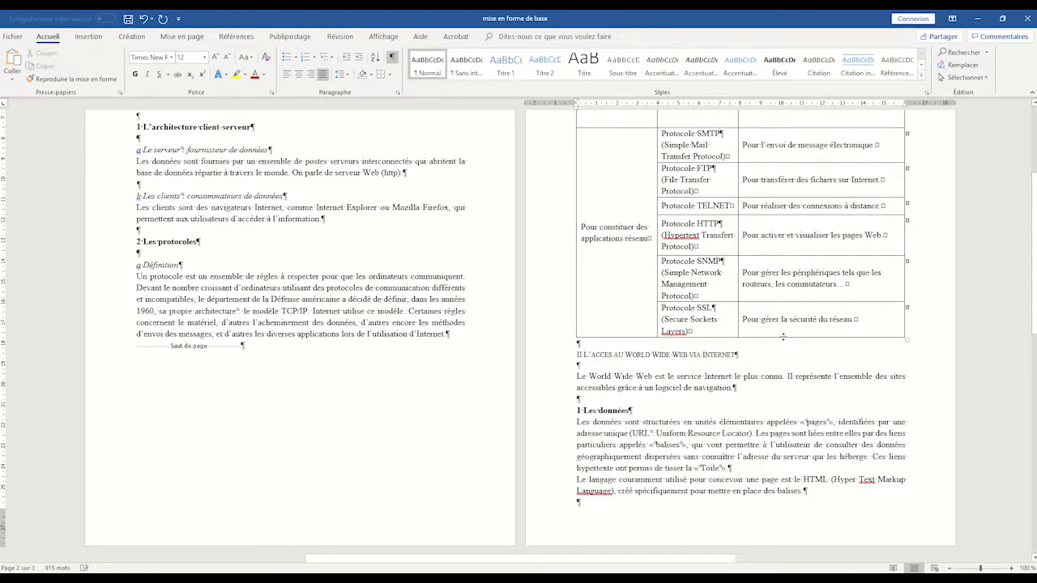
click(630, 410)
key(Return)
Insert a page break after the paragraph ending "mettre en place des balises." and delete the empty lines above "2 L'accès aux données".
scroll(844, 500, down, 3)
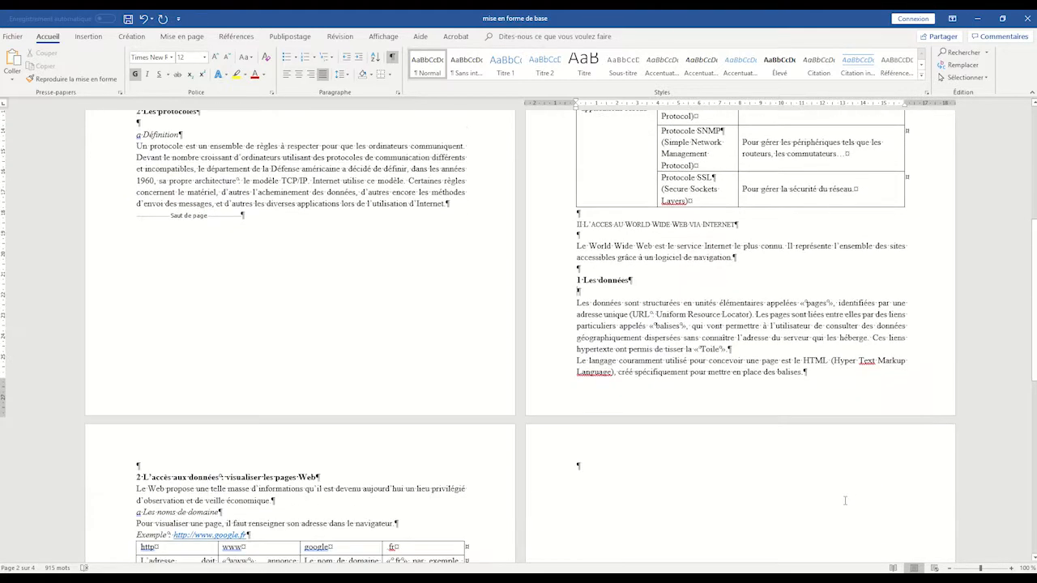
scroll(844, 501, down, 3)
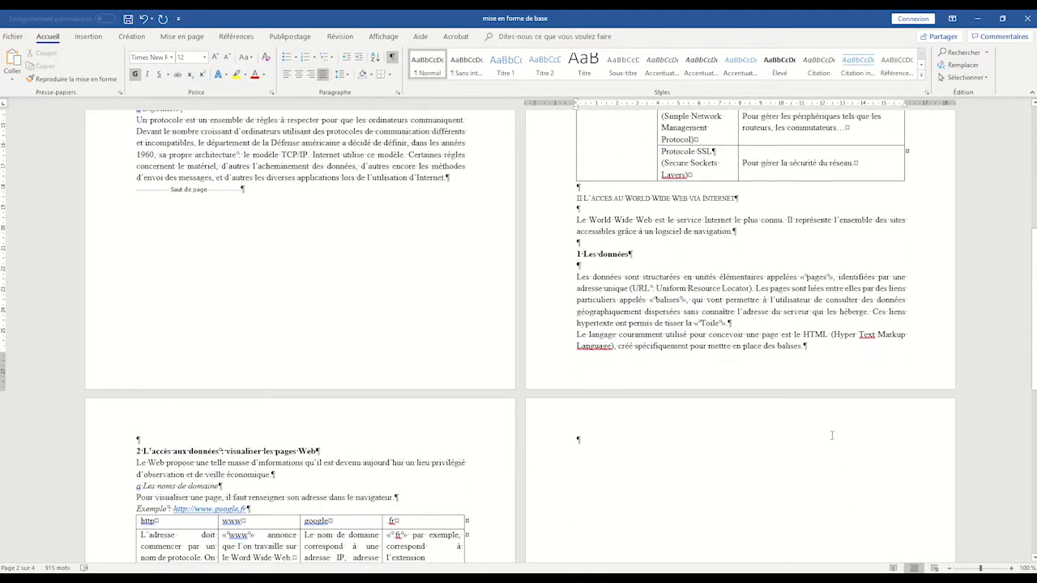
click(809, 348)
key(ctrl+Return)
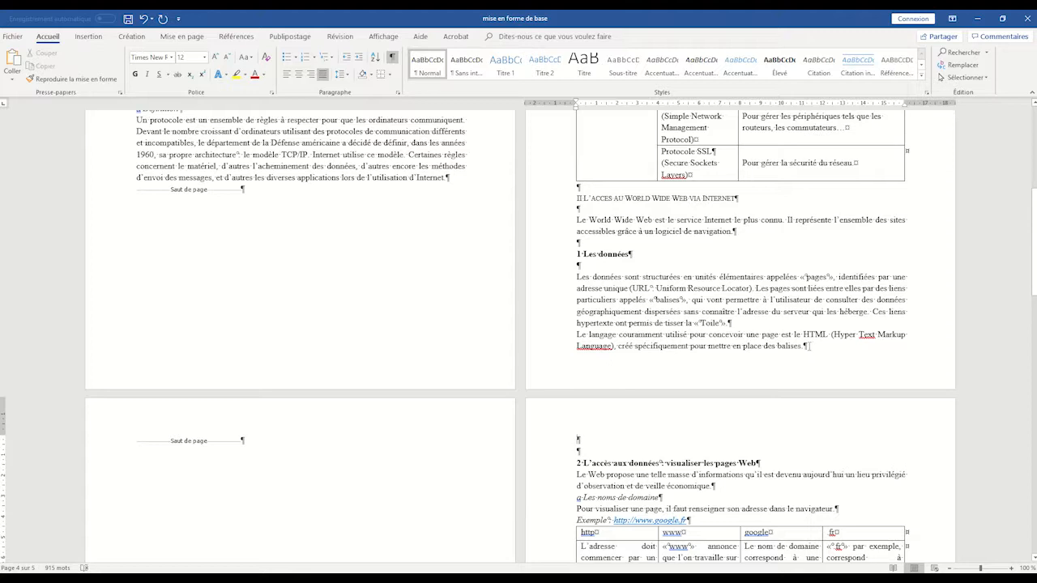
key(Delete)
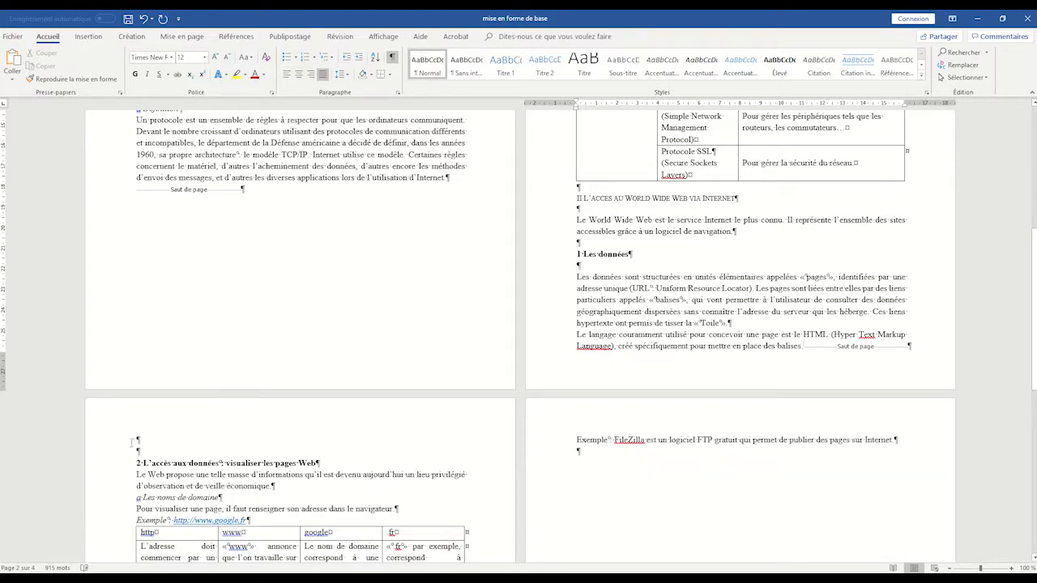
drag(138, 440, 139, 451)
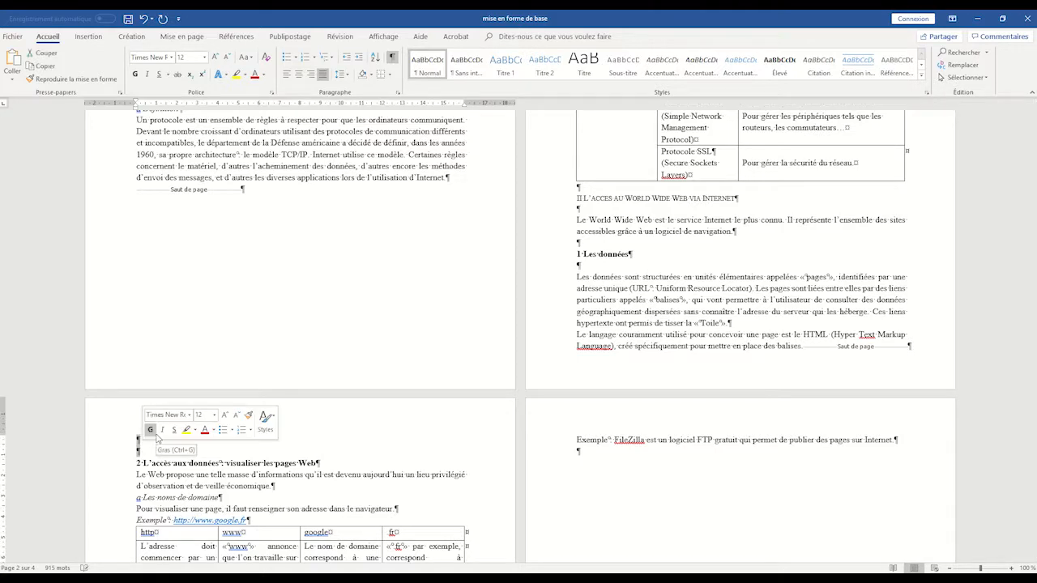
key(Delete)
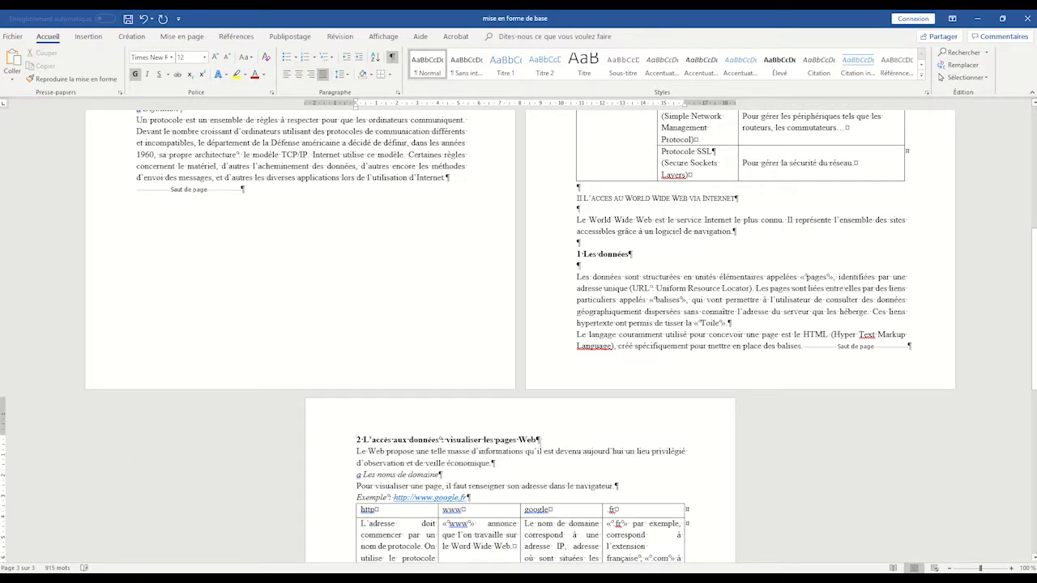
key(Return)
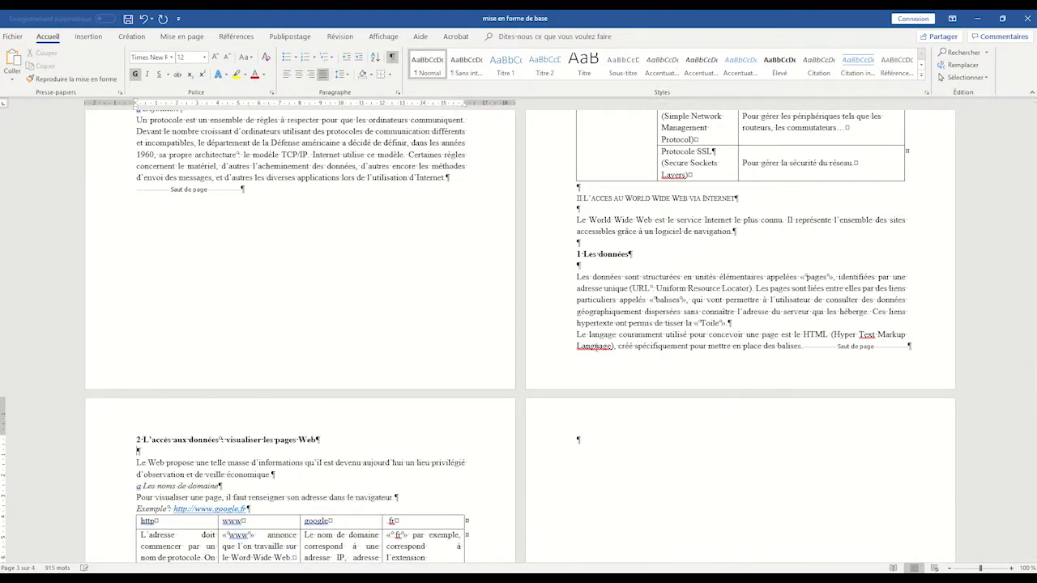
scroll(518, 337, down, 4)
click(276, 344)
key(Return)
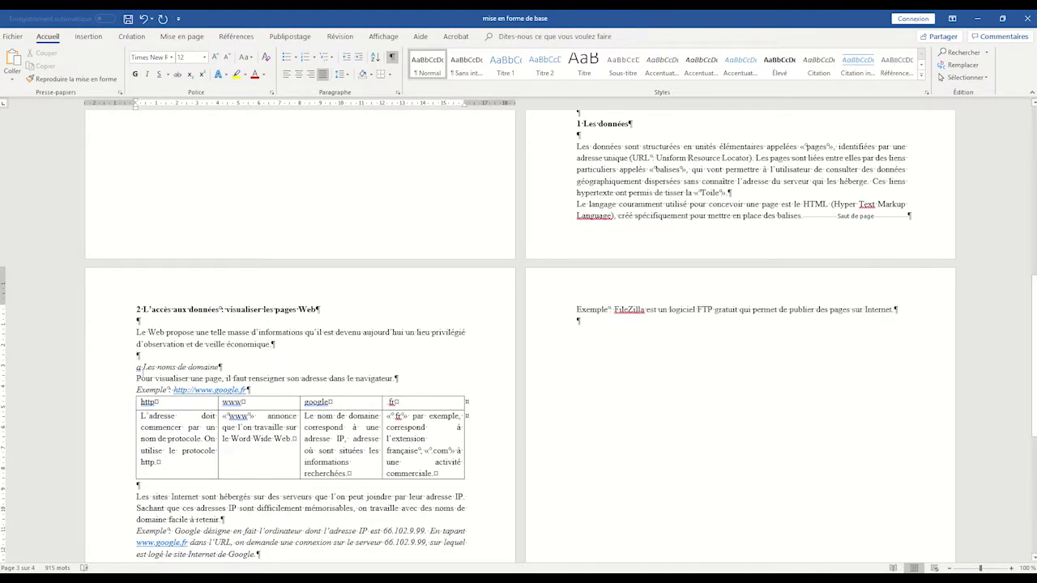
click(249, 389)
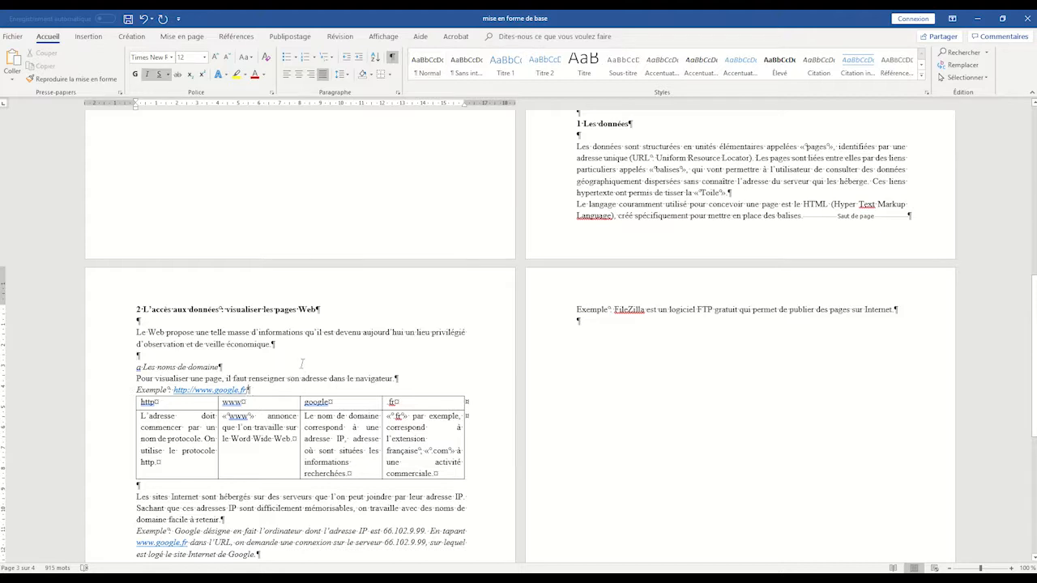
key(Return)
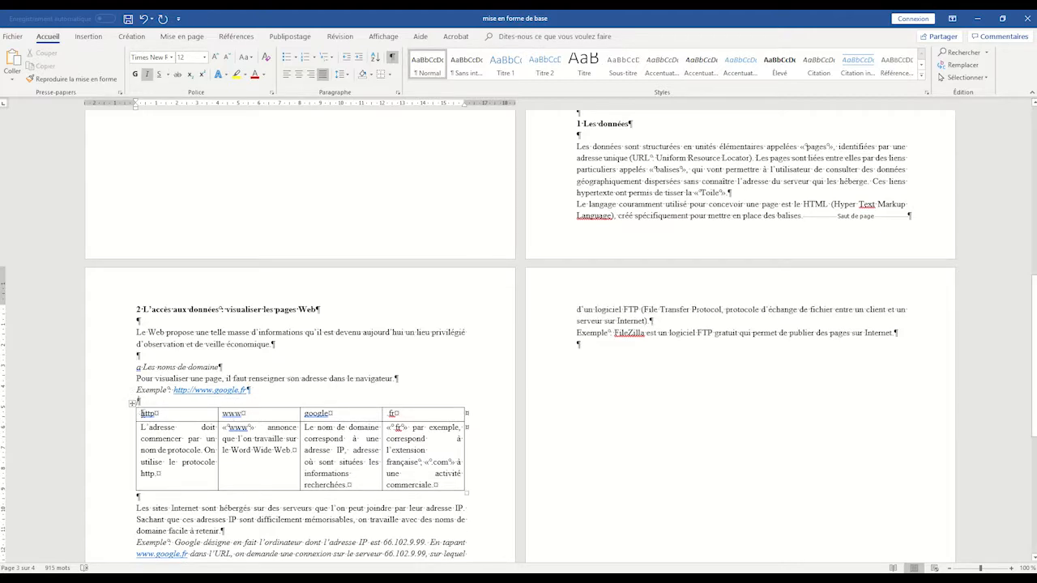
Centre the text horizontally and vertically in all cells of the http/www/google/fr table.
drag(150, 413, 411, 446)
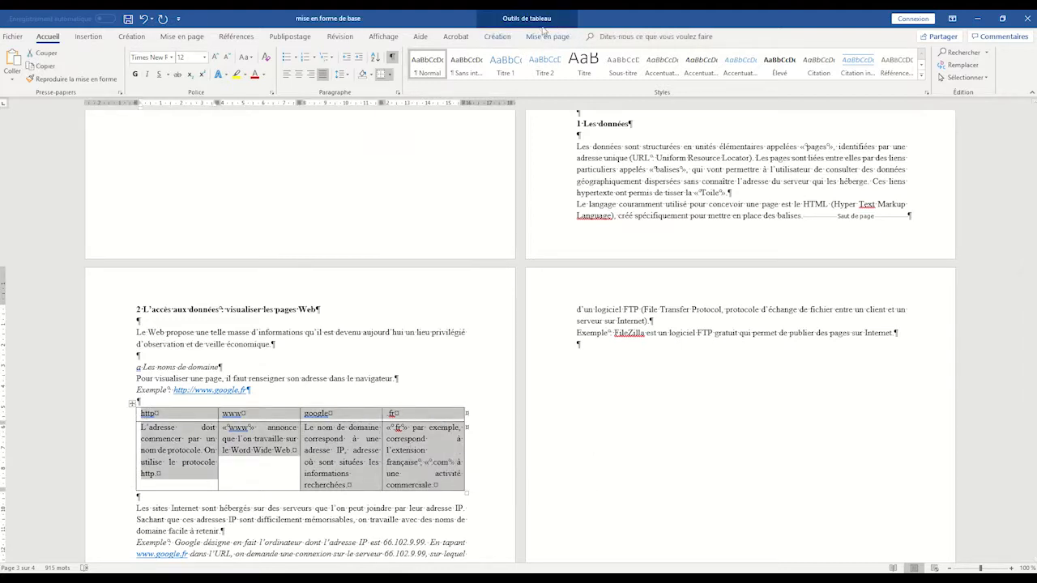
click(539, 37)
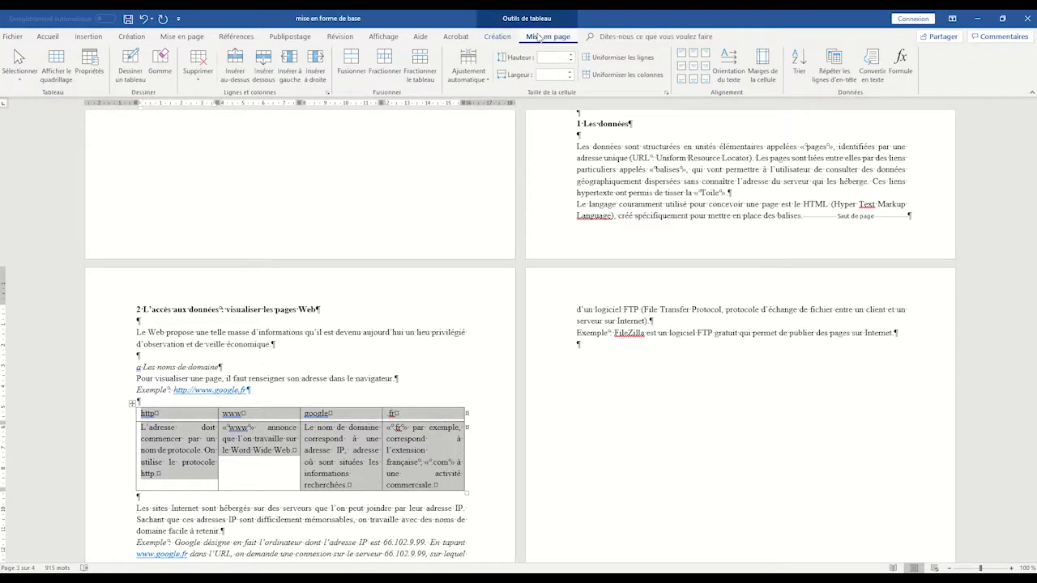
click(693, 69)
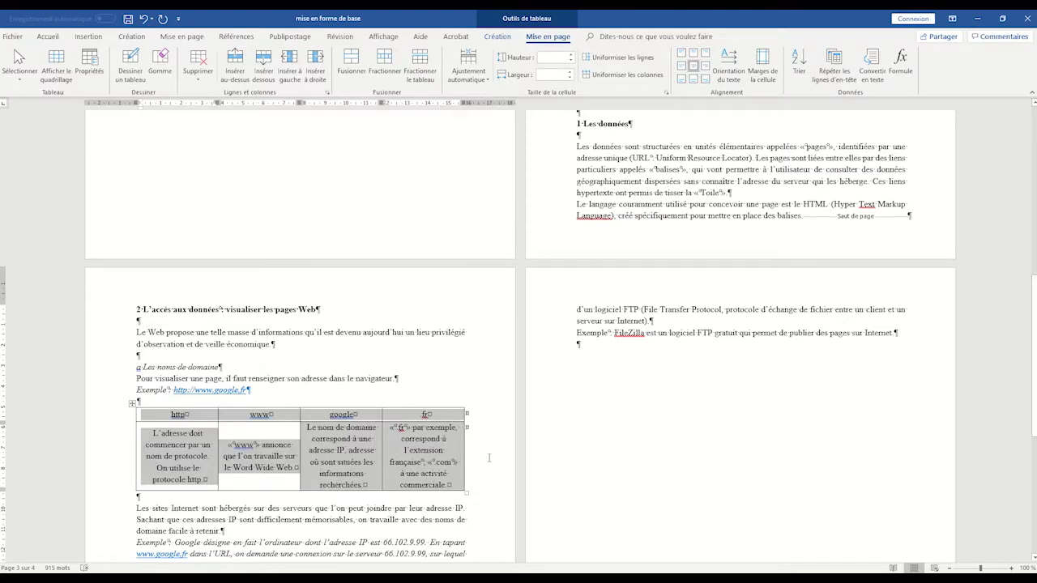
Add a blank line before the Google IP address example, before "b Les résolutions d'adresses" and after "3 Le dépôt de données sur le Web".
scroll(489, 458, down, 5)
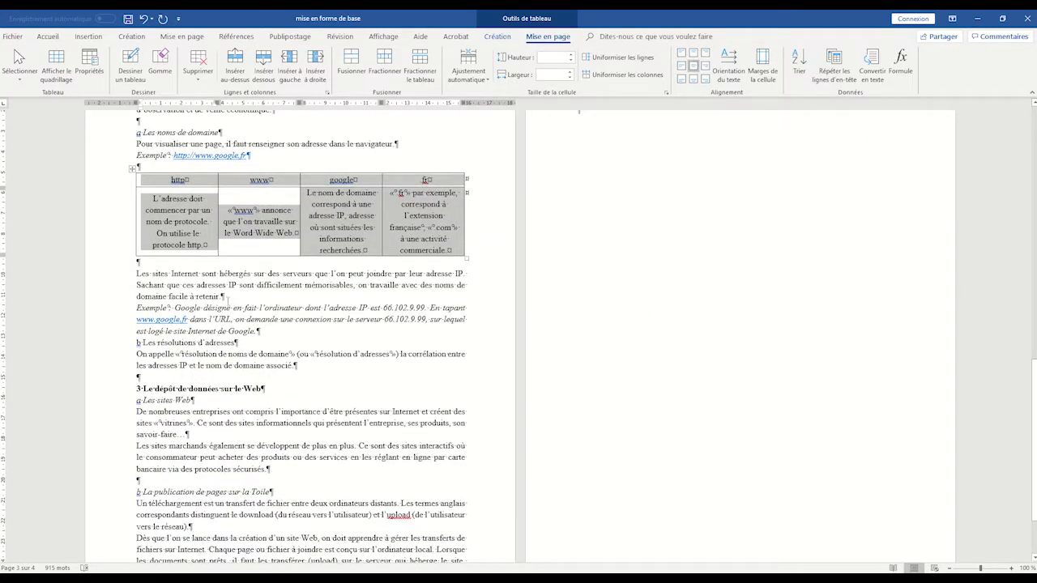
click(226, 298)
key(Return)
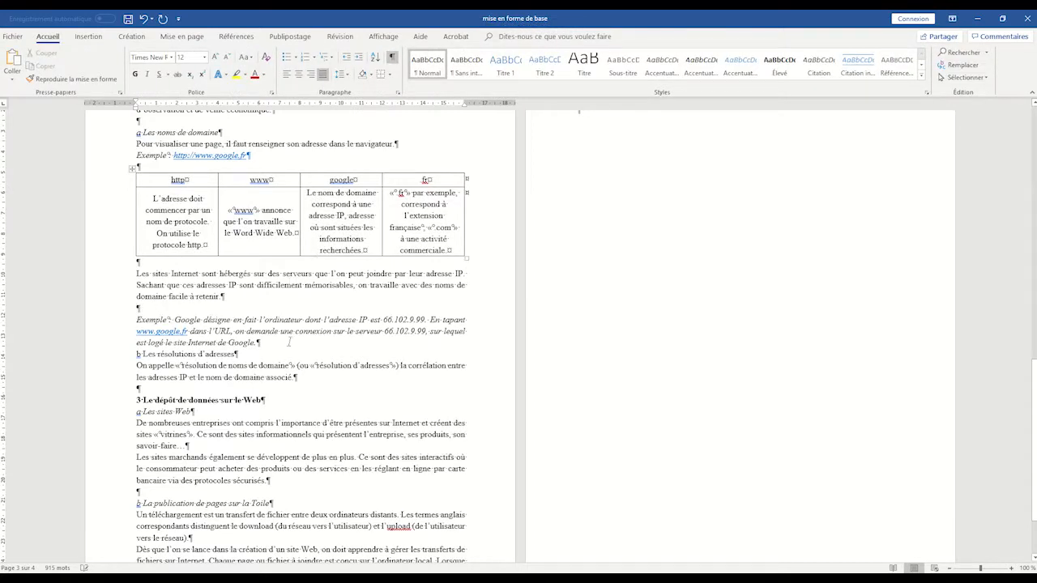
click(265, 344)
key(Return)
click(268, 412)
key(Return)
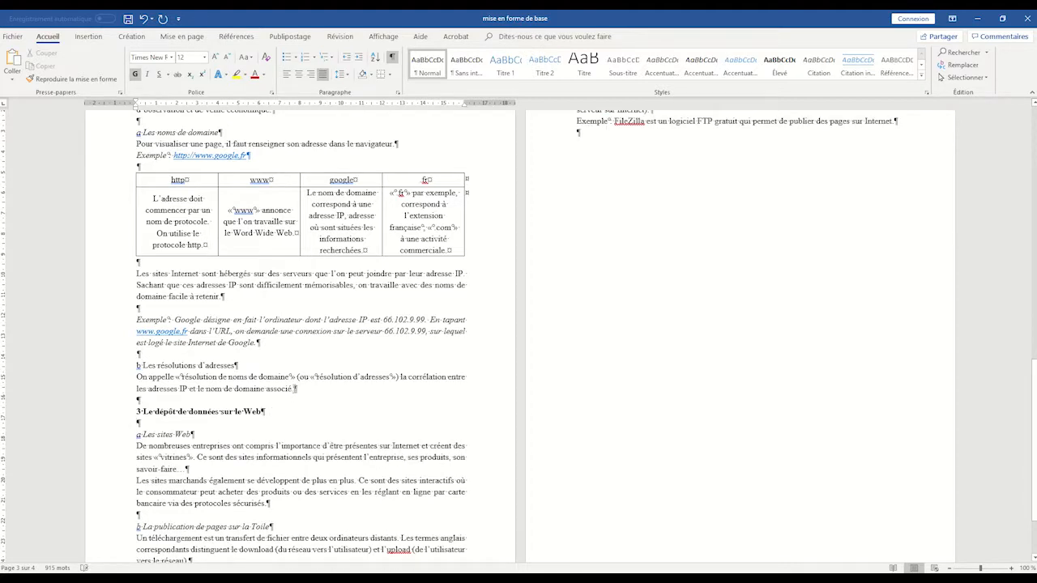
Add a blank line before the FileZilla example, and replace the blank line above "b La publication de pages sur la Toile" with a page break.
scroll(626, 321, down, 2)
scroll(626, 321, up, 10)
scroll(626, 322, down, 5)
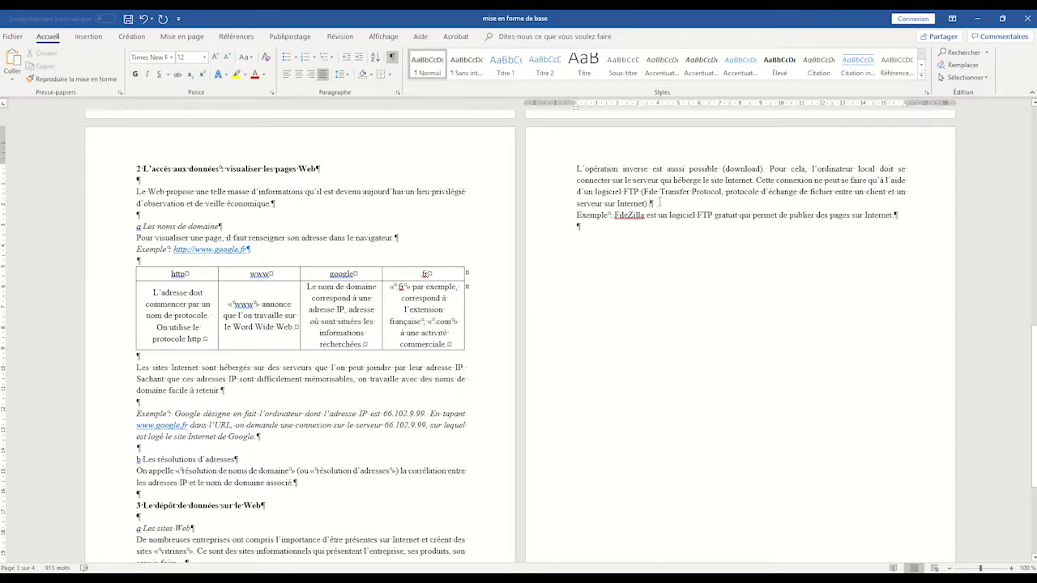
scroll(646, 211, down, 5)
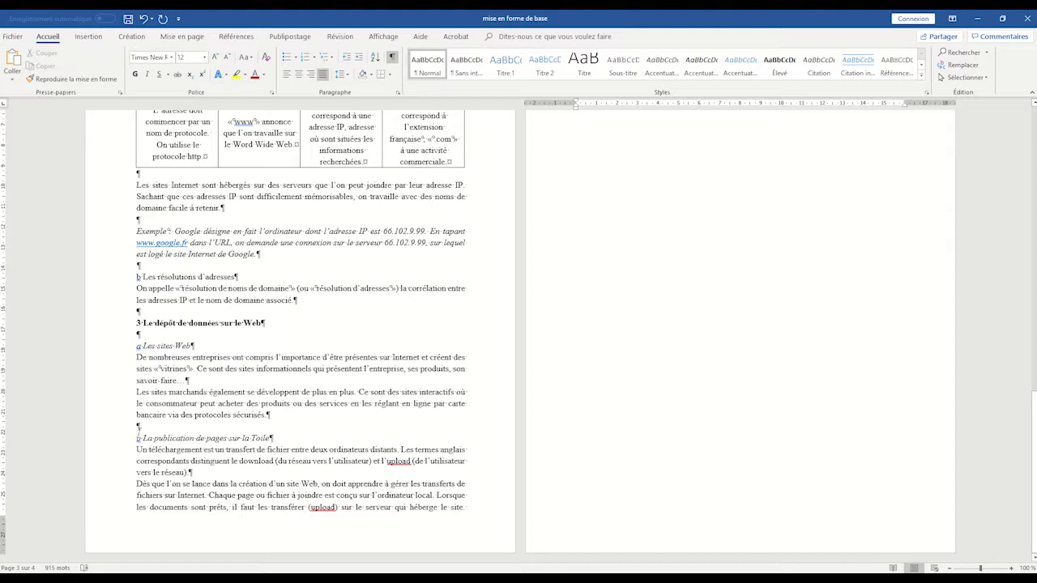
click(138, 426)
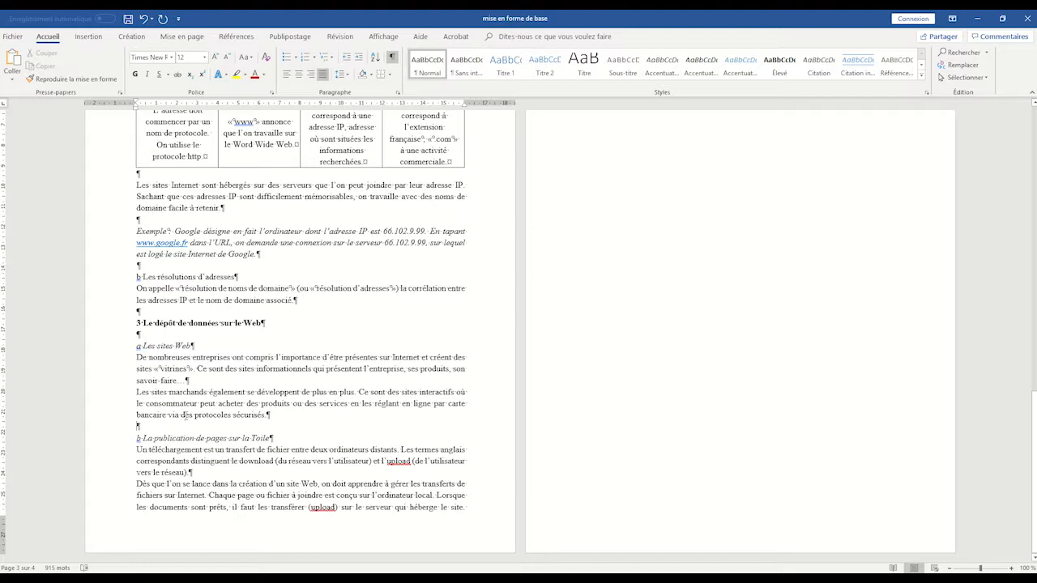
key(ctrl+Return)
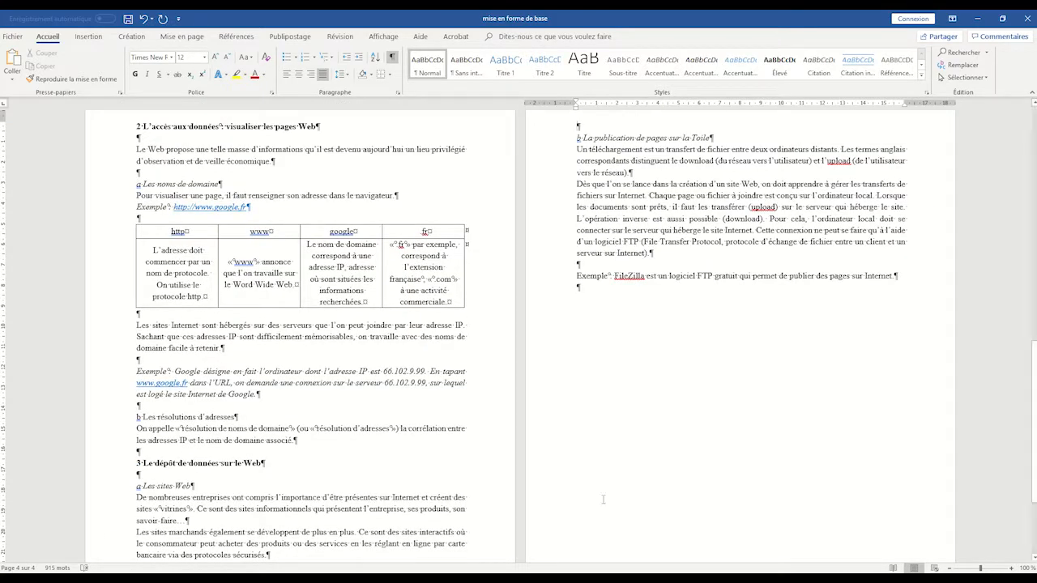
key(Delete)
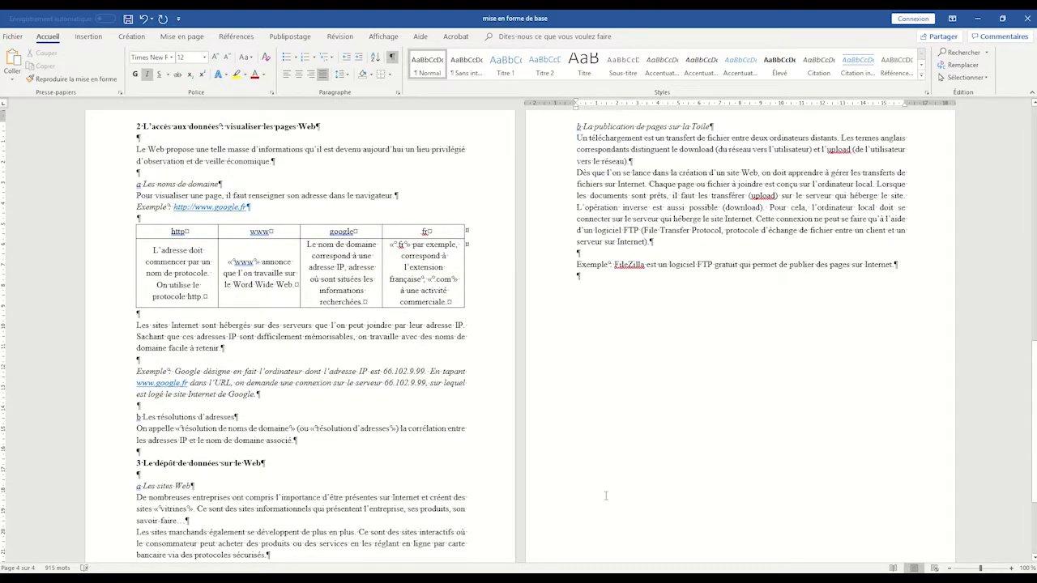
Review the spacing, tables and page breaks across all pages of the document.
scroll(749, 486, down, 4)
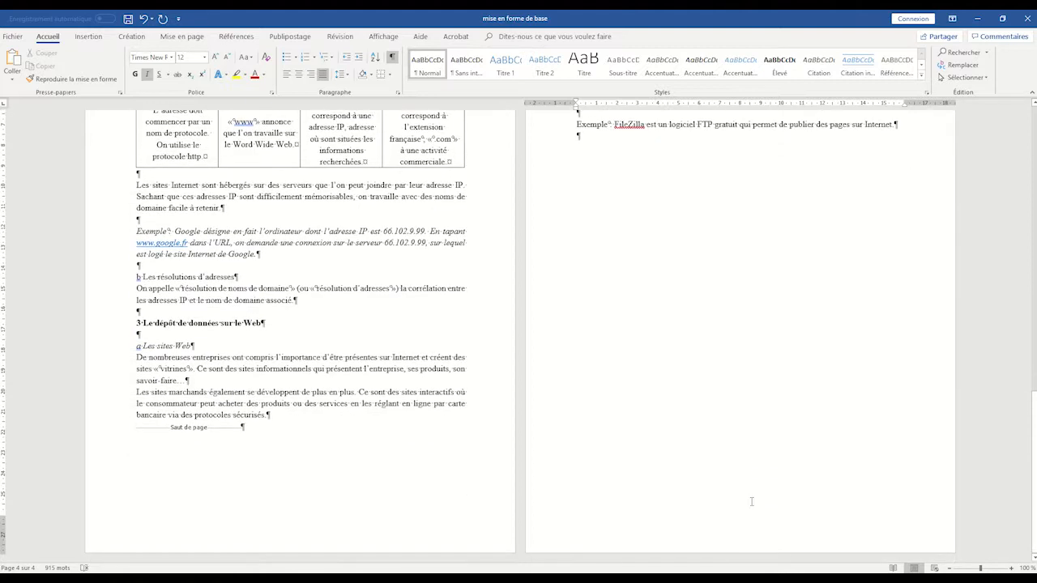
scroll(748, 500, up, 6)
scroll(747, 500, up, 7)
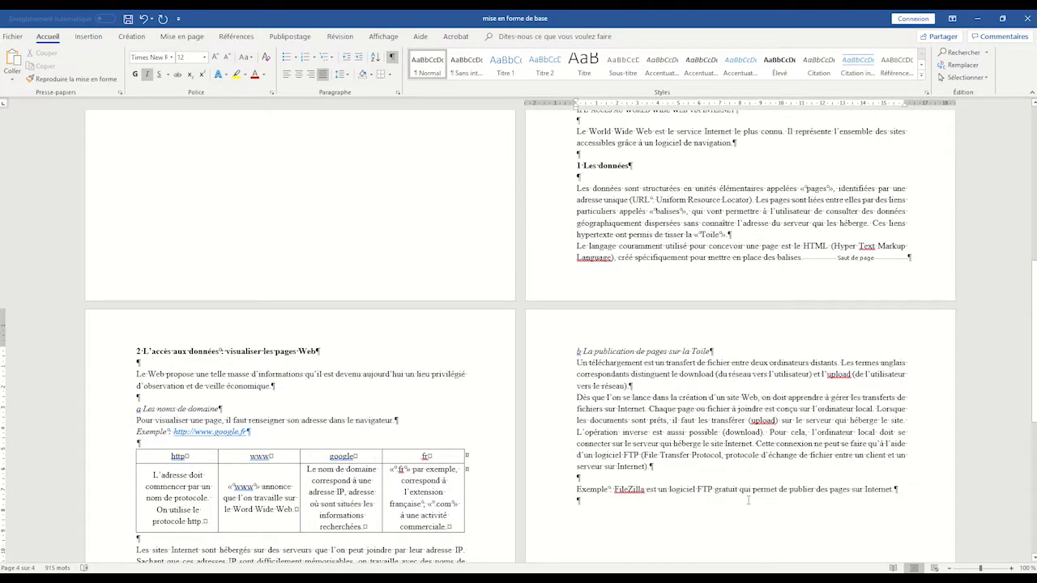
scroll(746, 500, up, 8)
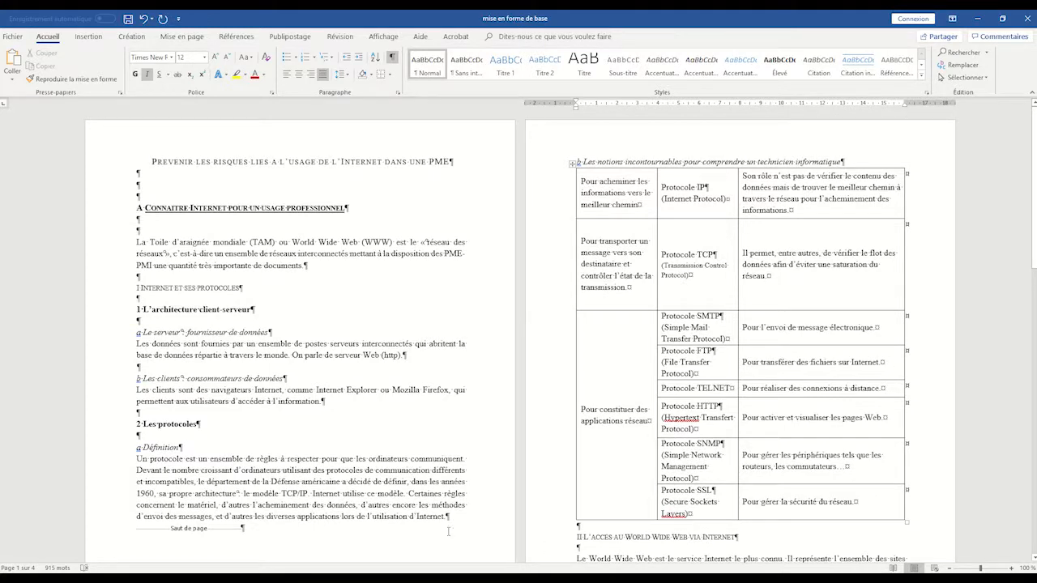
scroll(715, 442, down, 6)
scroll(518, 332, up, 6)
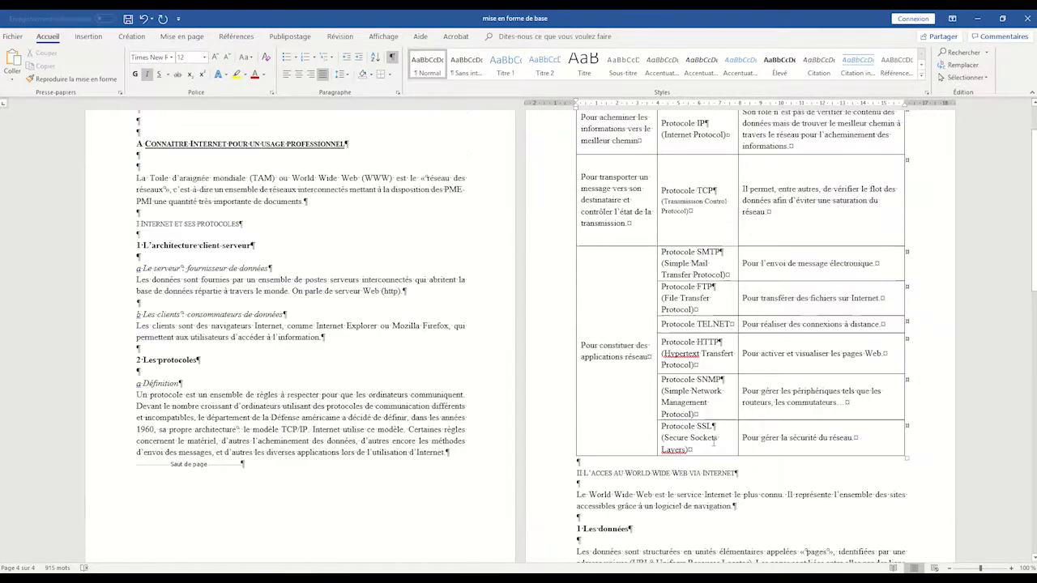
scroll(592, 396, down, 4)
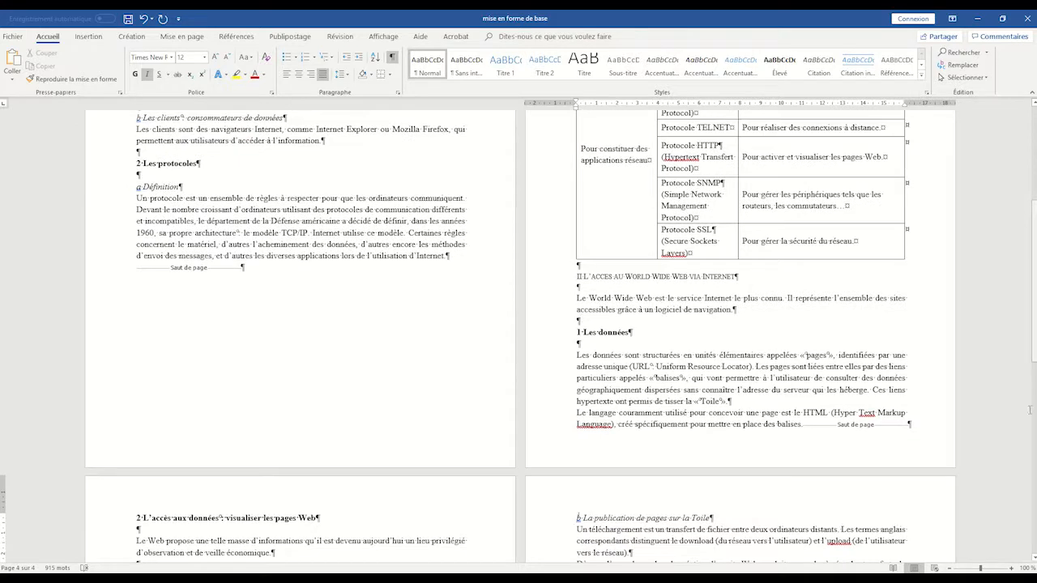
scroll(592, 398, up, 4)
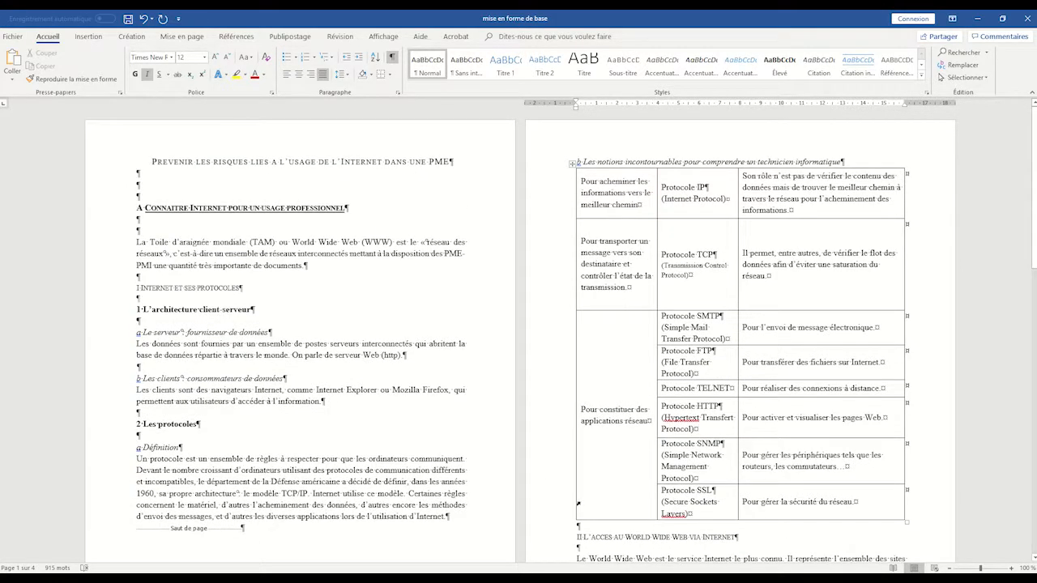
Add a box-type page border with a thin solid ½ pt line, applied to the whole document.
click(127, 40)
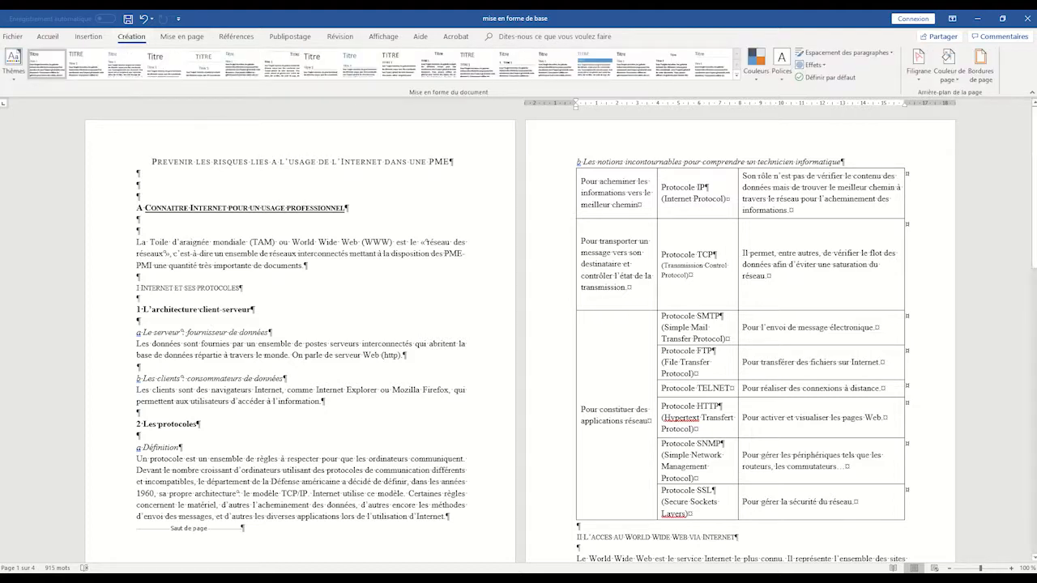
click(981, 70)
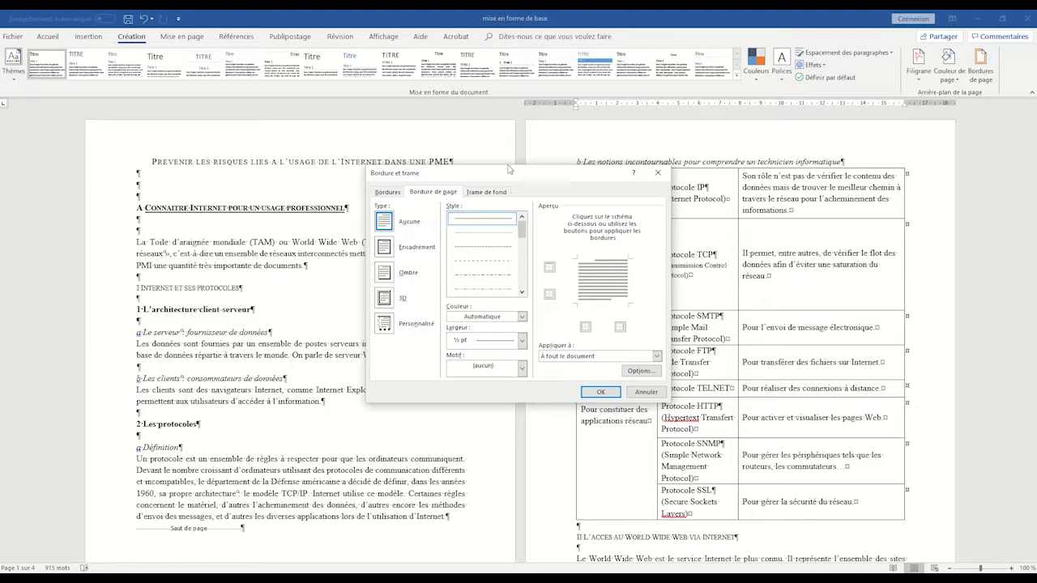
click(388, 249)
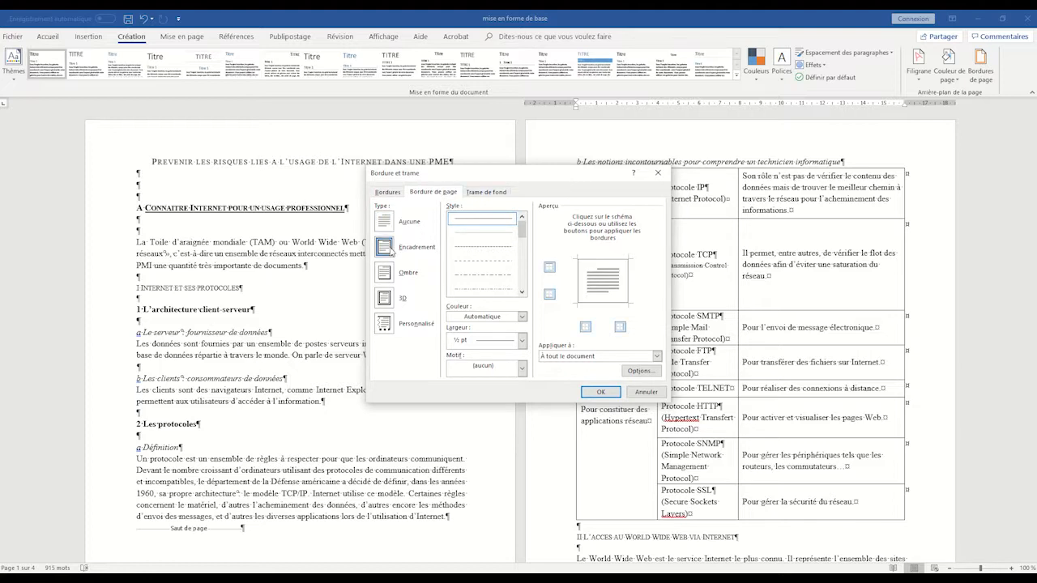
click(600, 393)
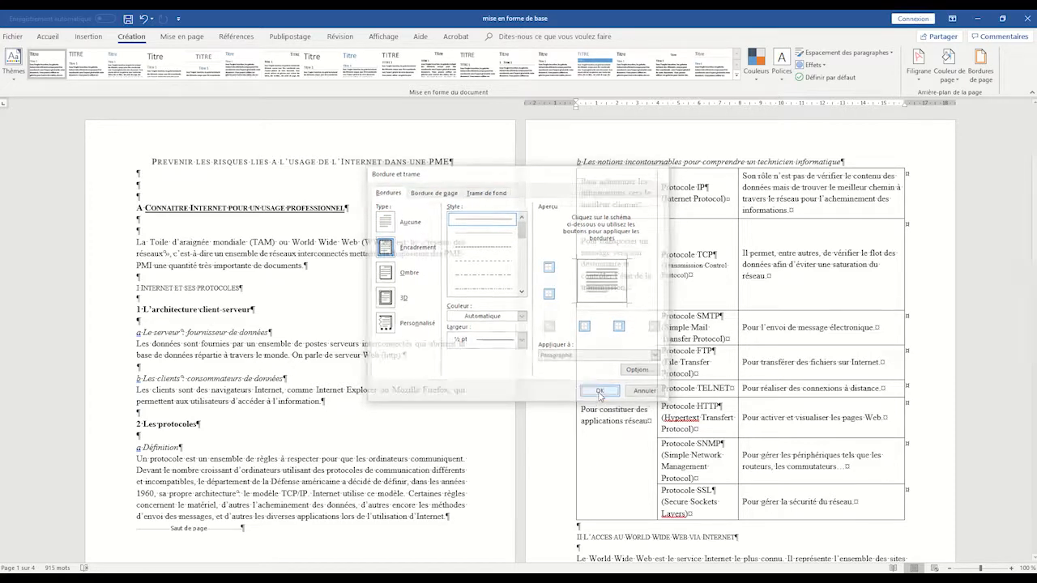
scroll(599, 393, down, 5)
scroll(848, 425, up, 4)
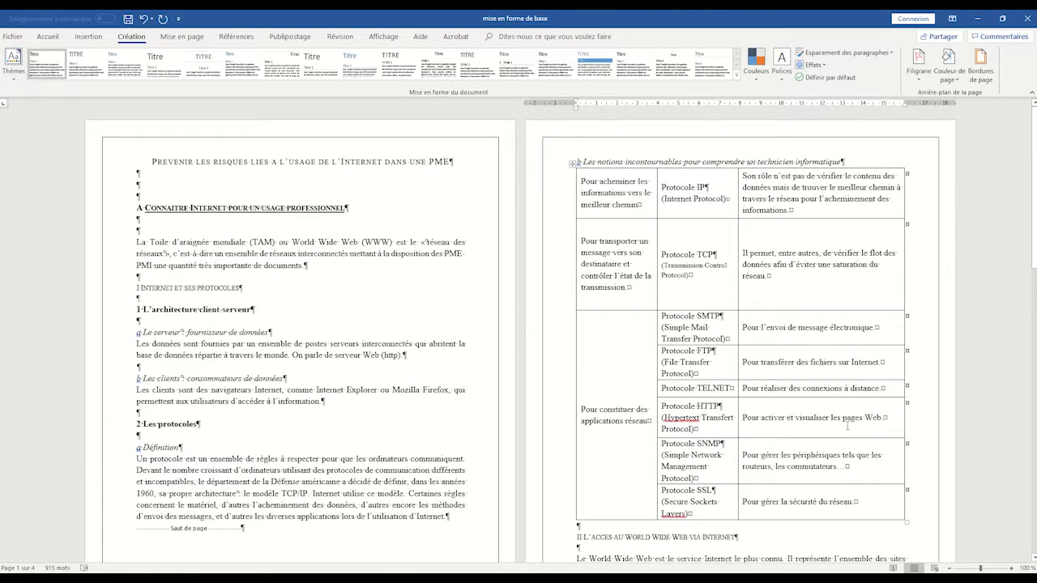
scroll(810, 413, down, 4)
scroll(763, 405, up, 5)
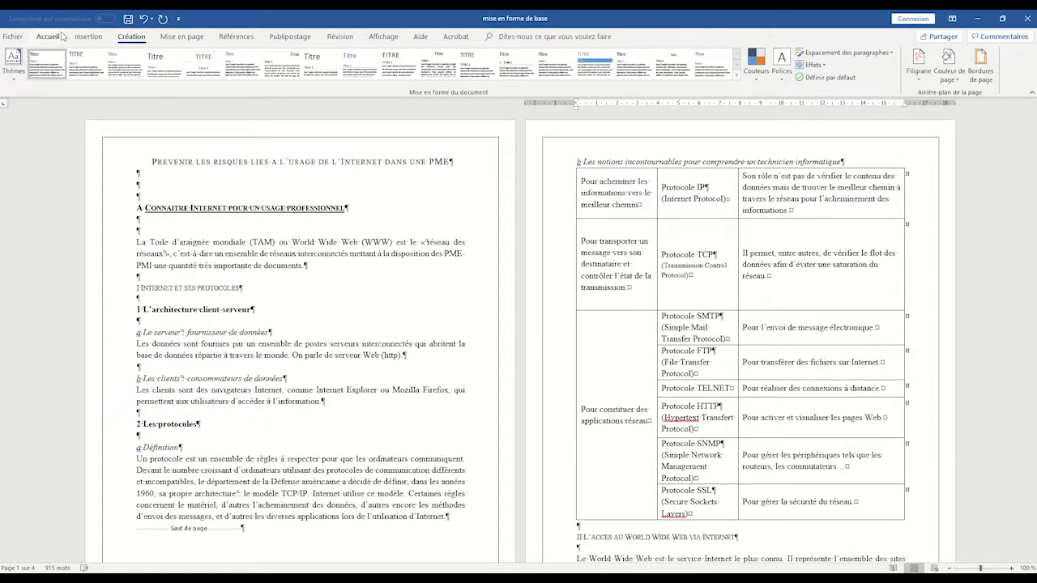
Hide the formatting marks, add a blank line above the document title, and check the layout of all pages.
click(48, 36)
click(392, 57)
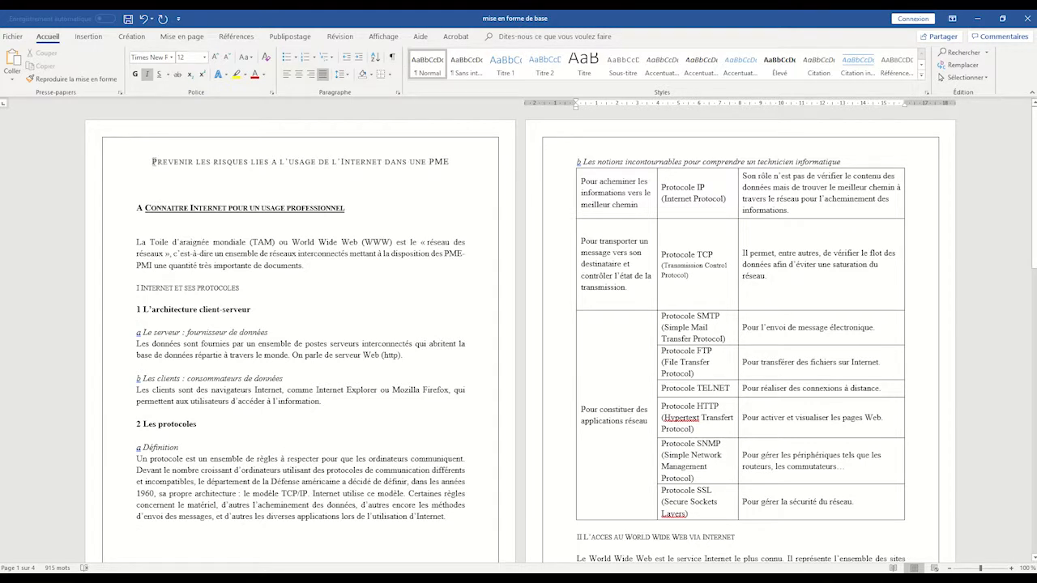
click(182, 188)
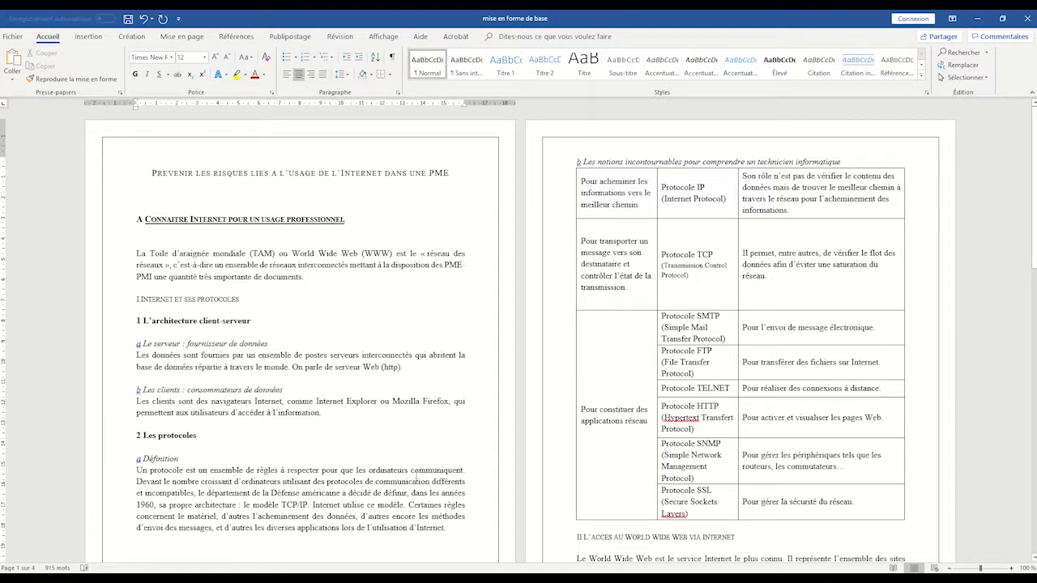
scroll(430, 456, down, 5)
scroll(431, 456, down, 10)
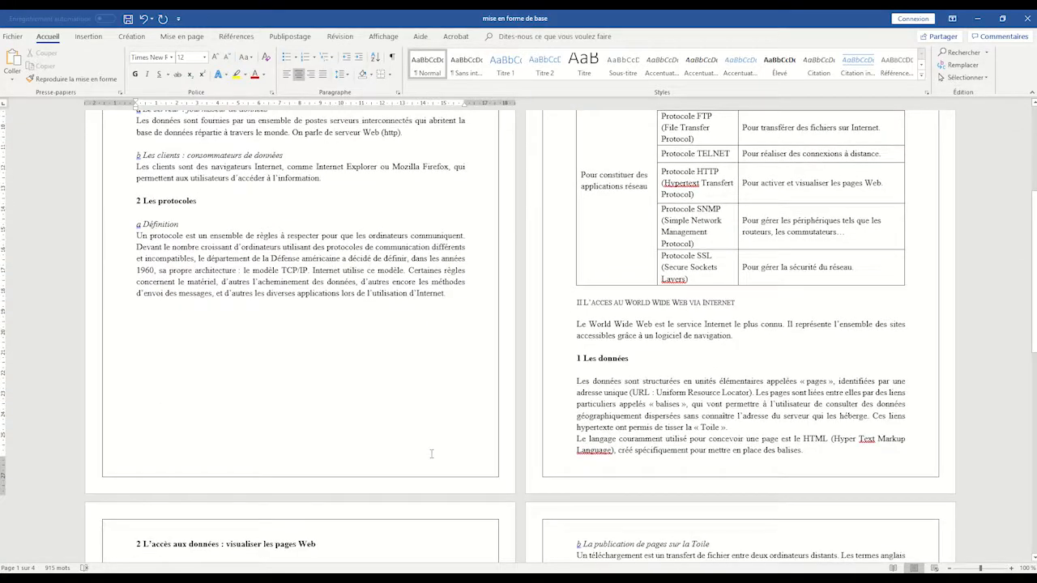
scroll(431, 454, down, 3)
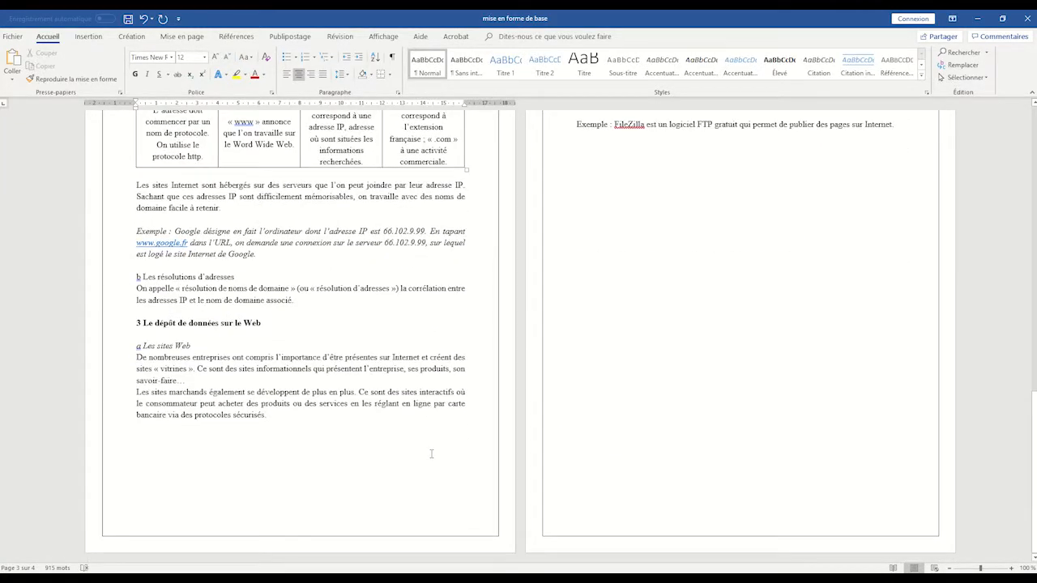
scroll(431, 453, up, 20)
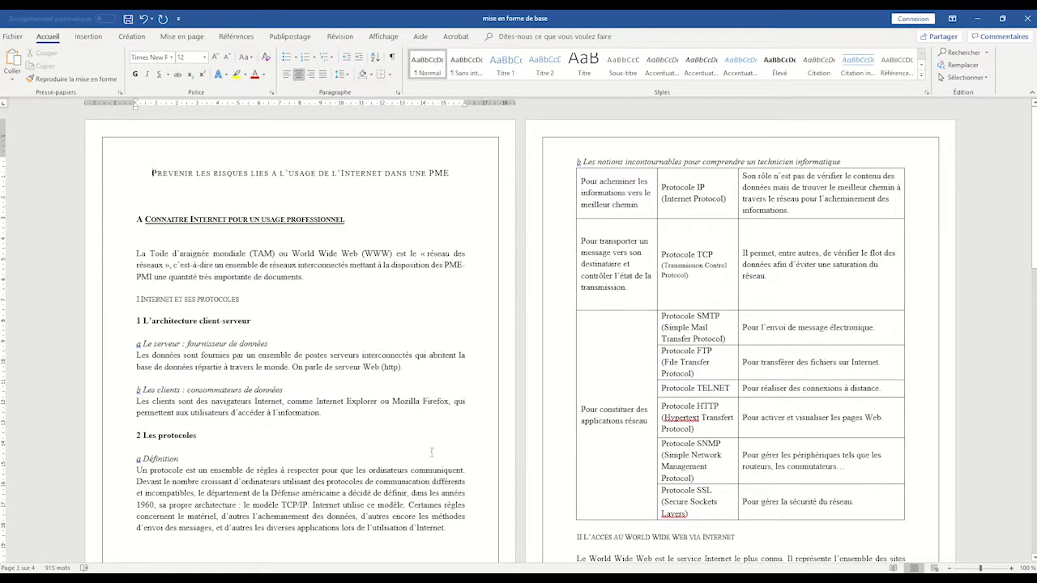